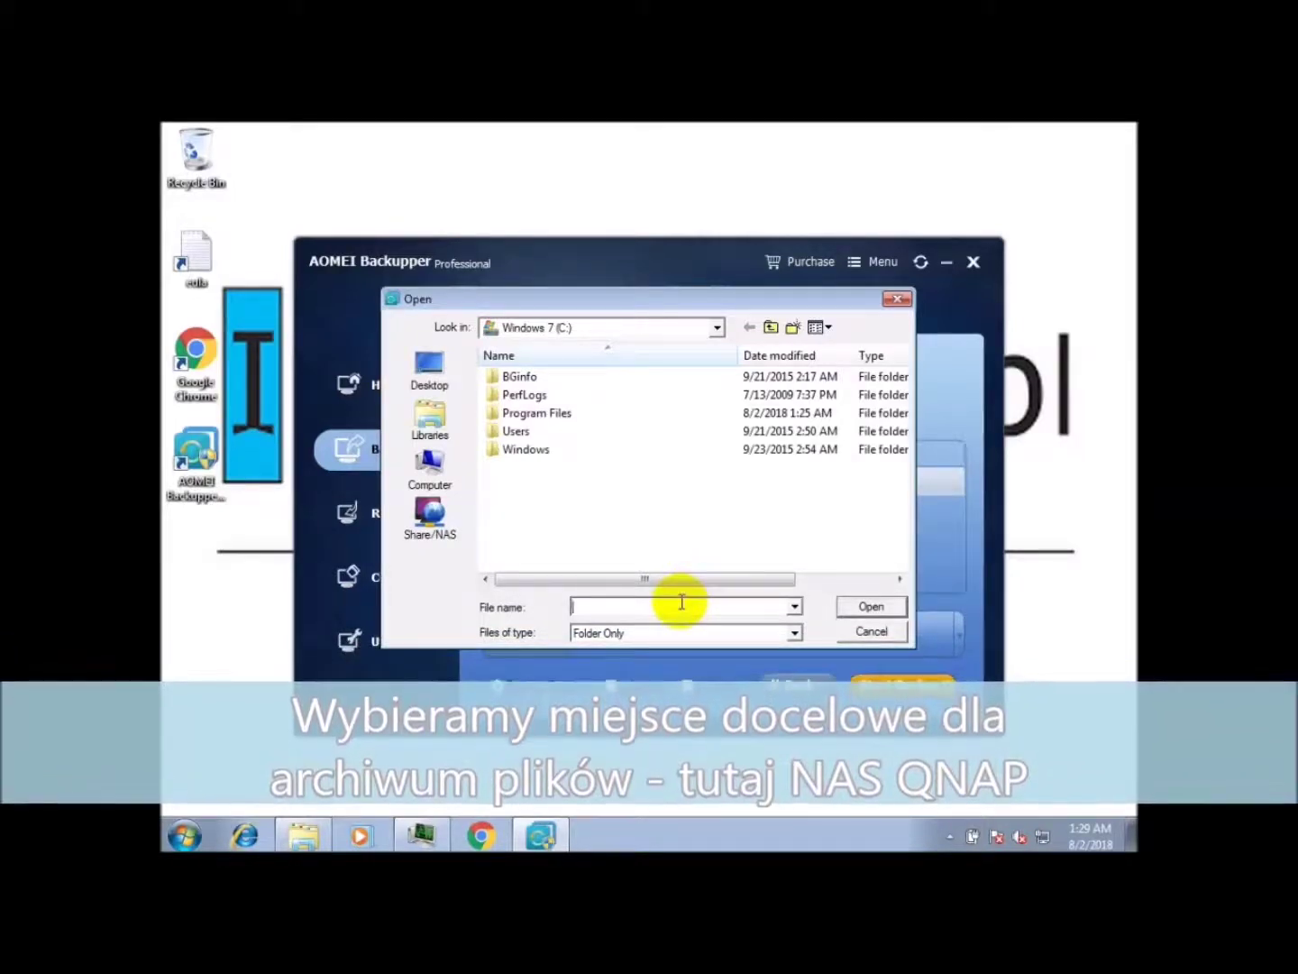
# Step: Connect to the NAS at \\192.168.10.250 using the share's user name and password
pyautogui.write('\\\\192.168.10.250\\aomei')
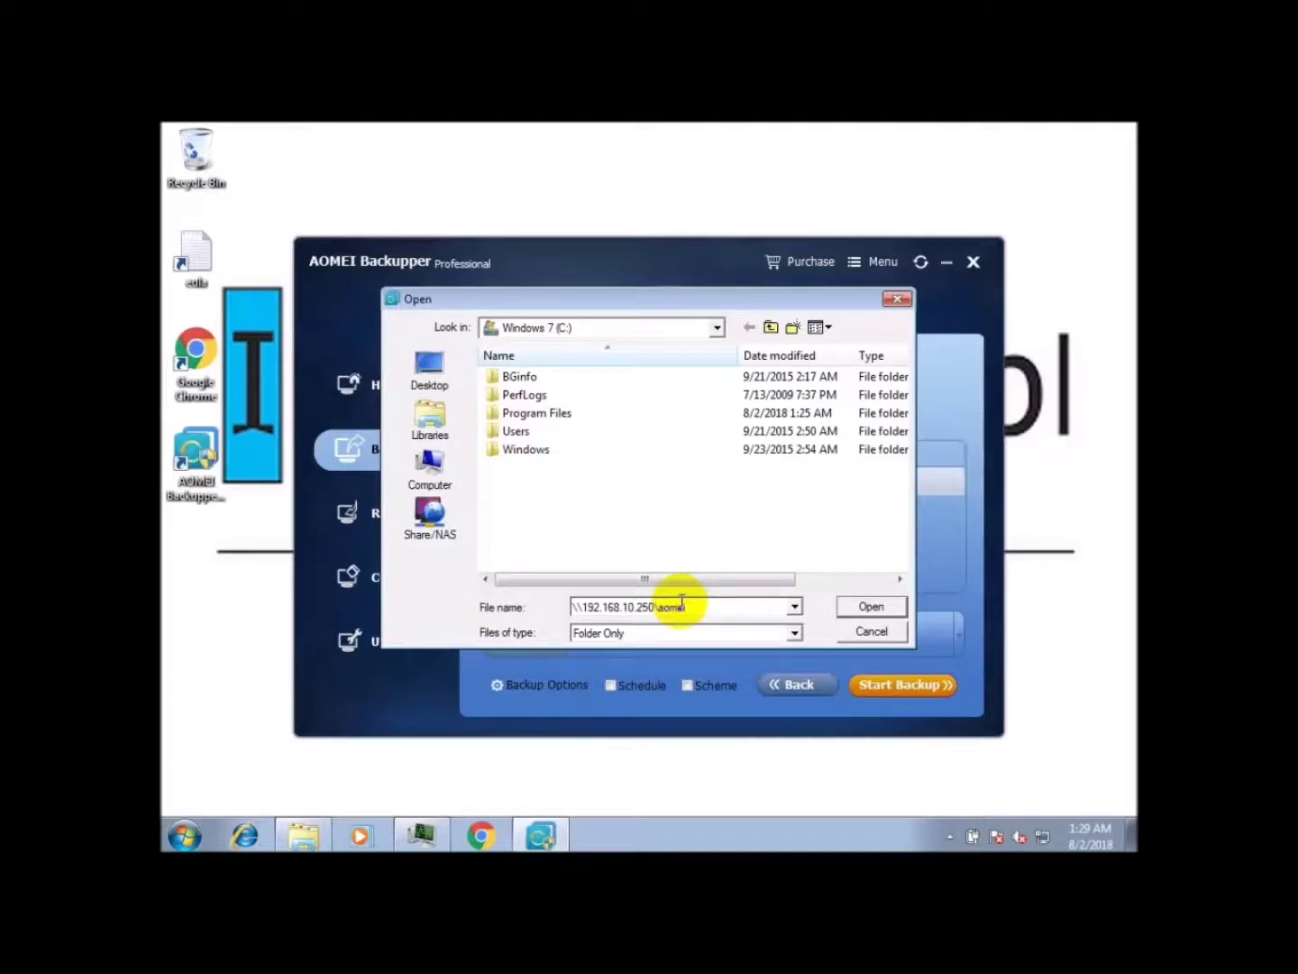
pyautogui.press('Return')
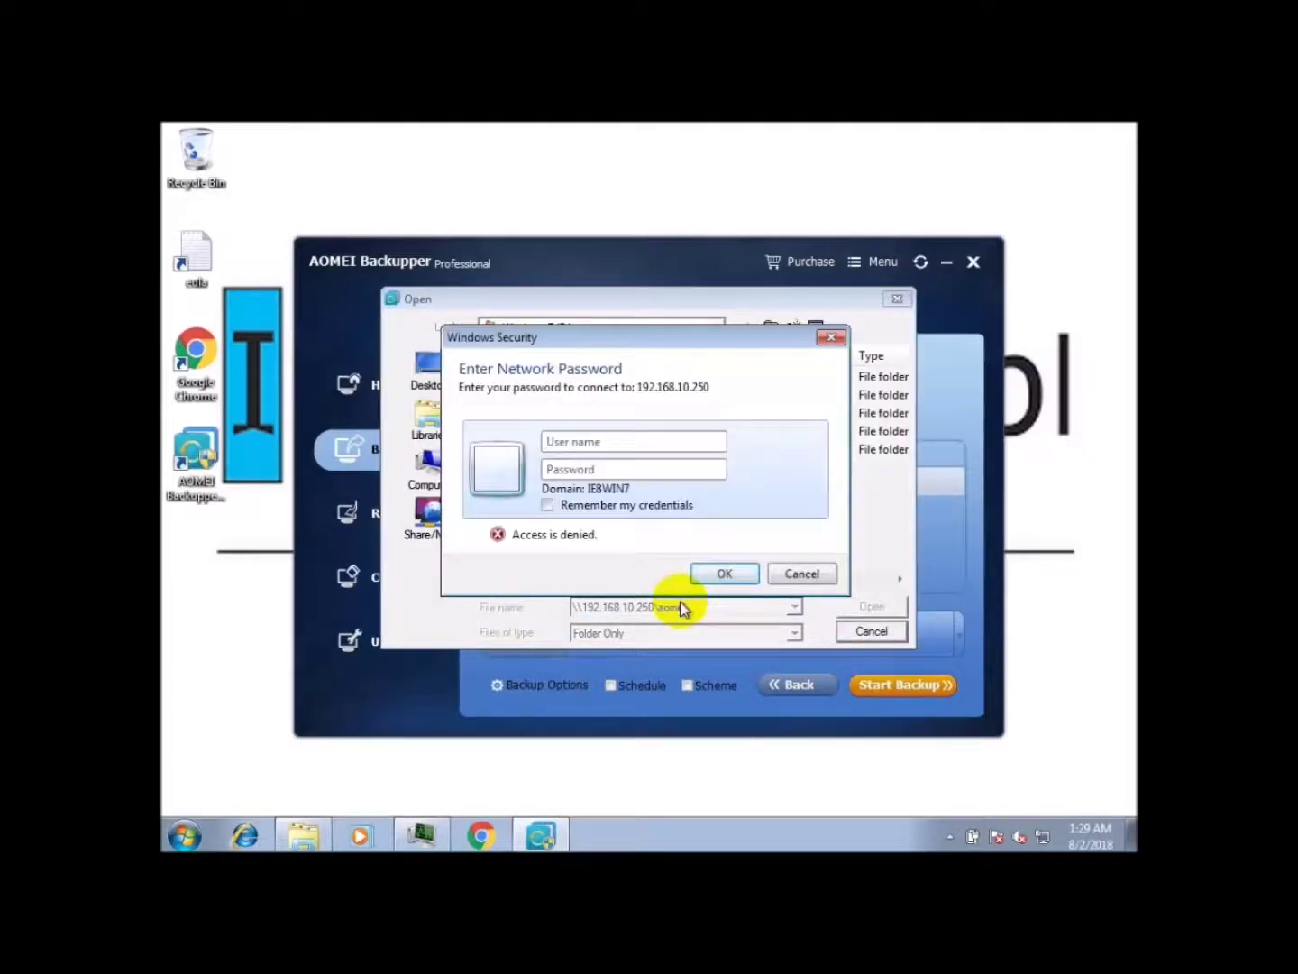
pyautogui.write('aomei')
pyautogui.press('Tab')
pyautogui.write('aomei')
pyautogui.press('Tab')
pyautogui.press('space')
pyautogui.press('Return')
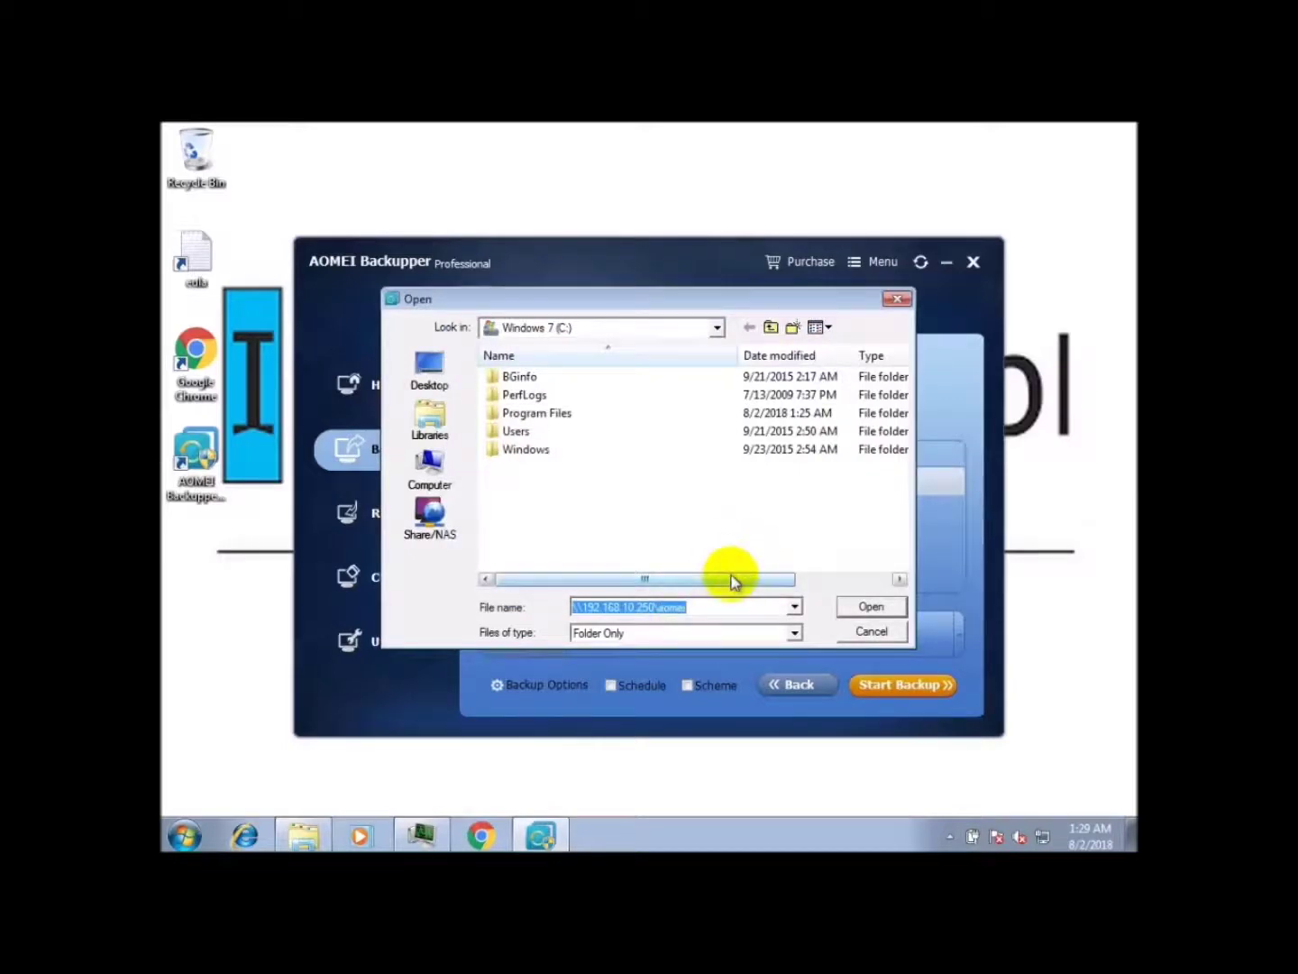
# Step: Choose \\192.168.10.250\aomei as the system backup destination folder
pyautogui.click(867, 611)
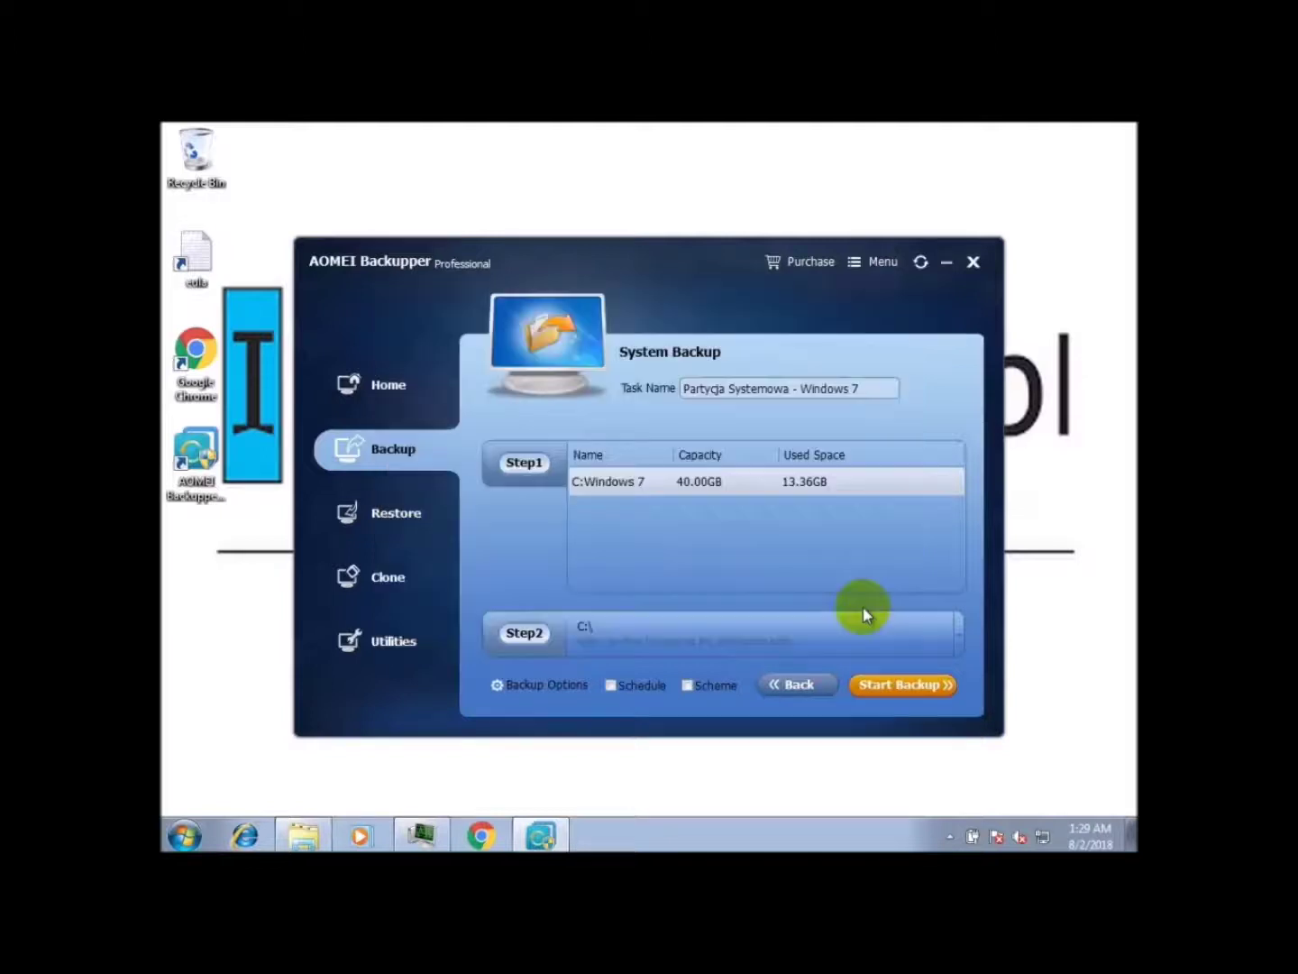
pyautogui.click(668, 626)
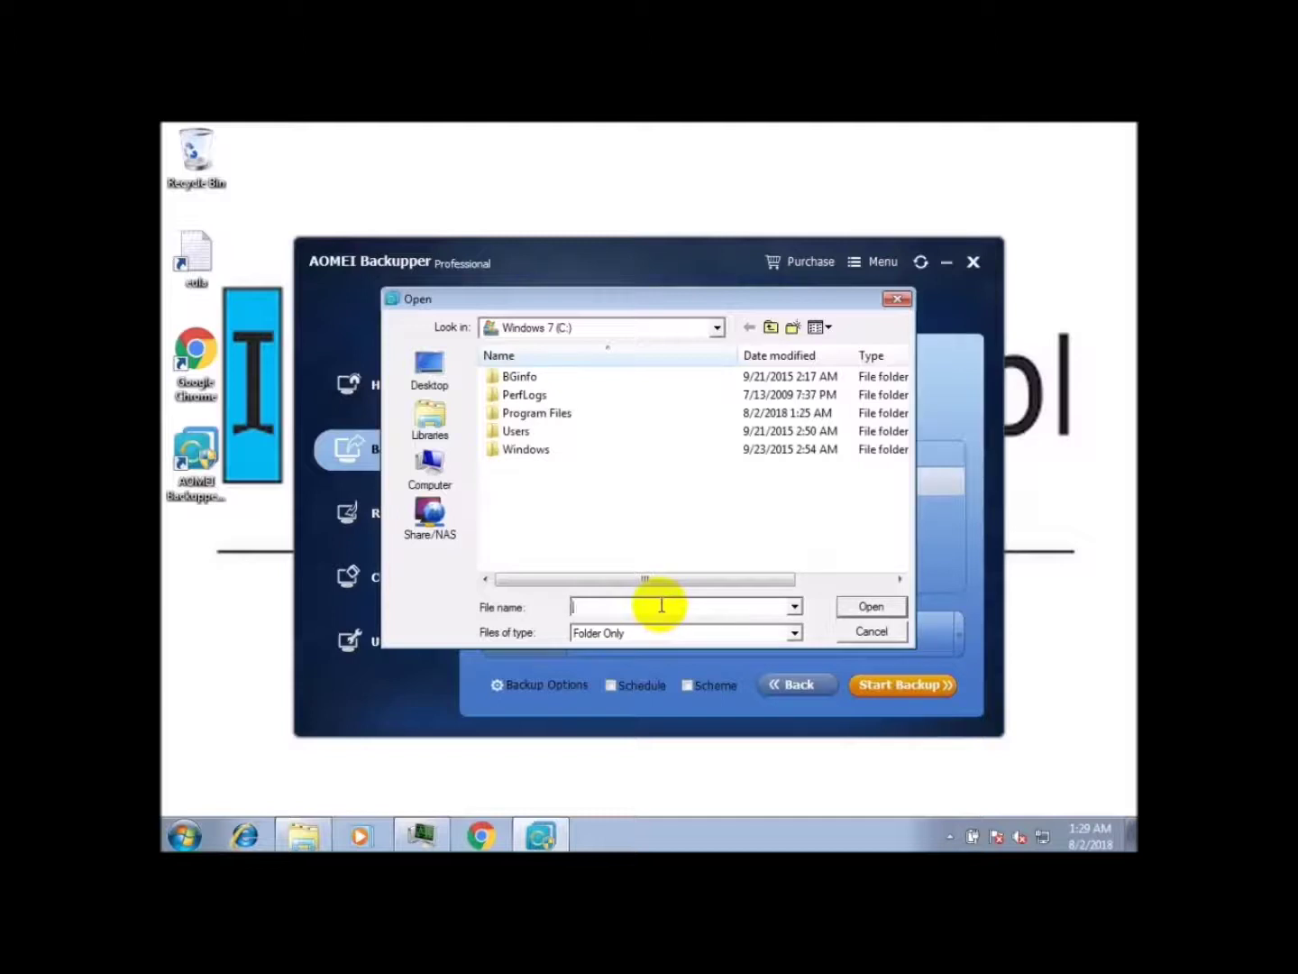
pyautogui.write('\\\\')
pyautogui.write('192.168.10.250\\')
pyautogui.press('Return')
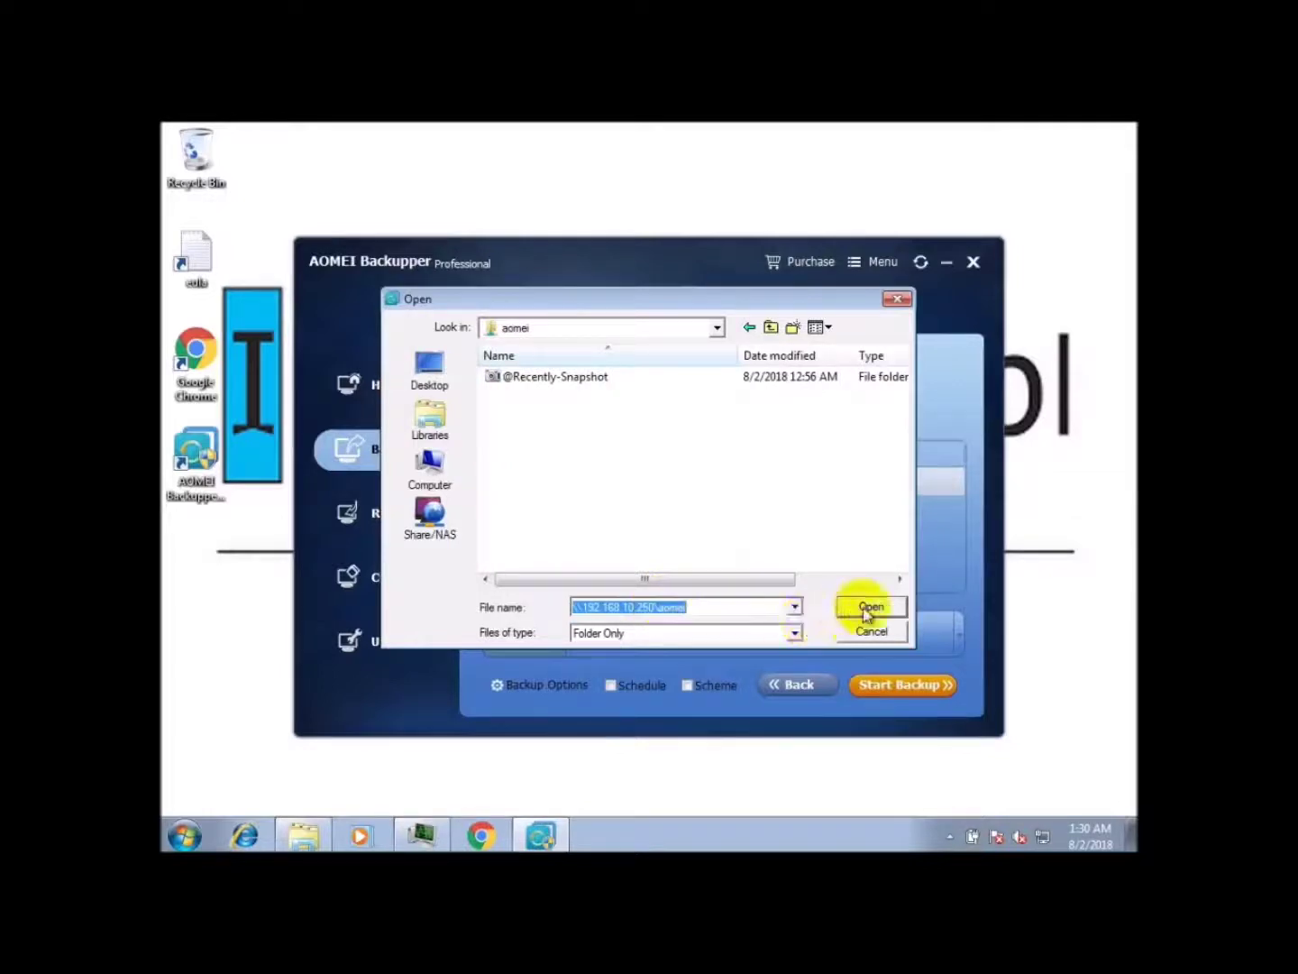
pyautogui.click(867, 606)
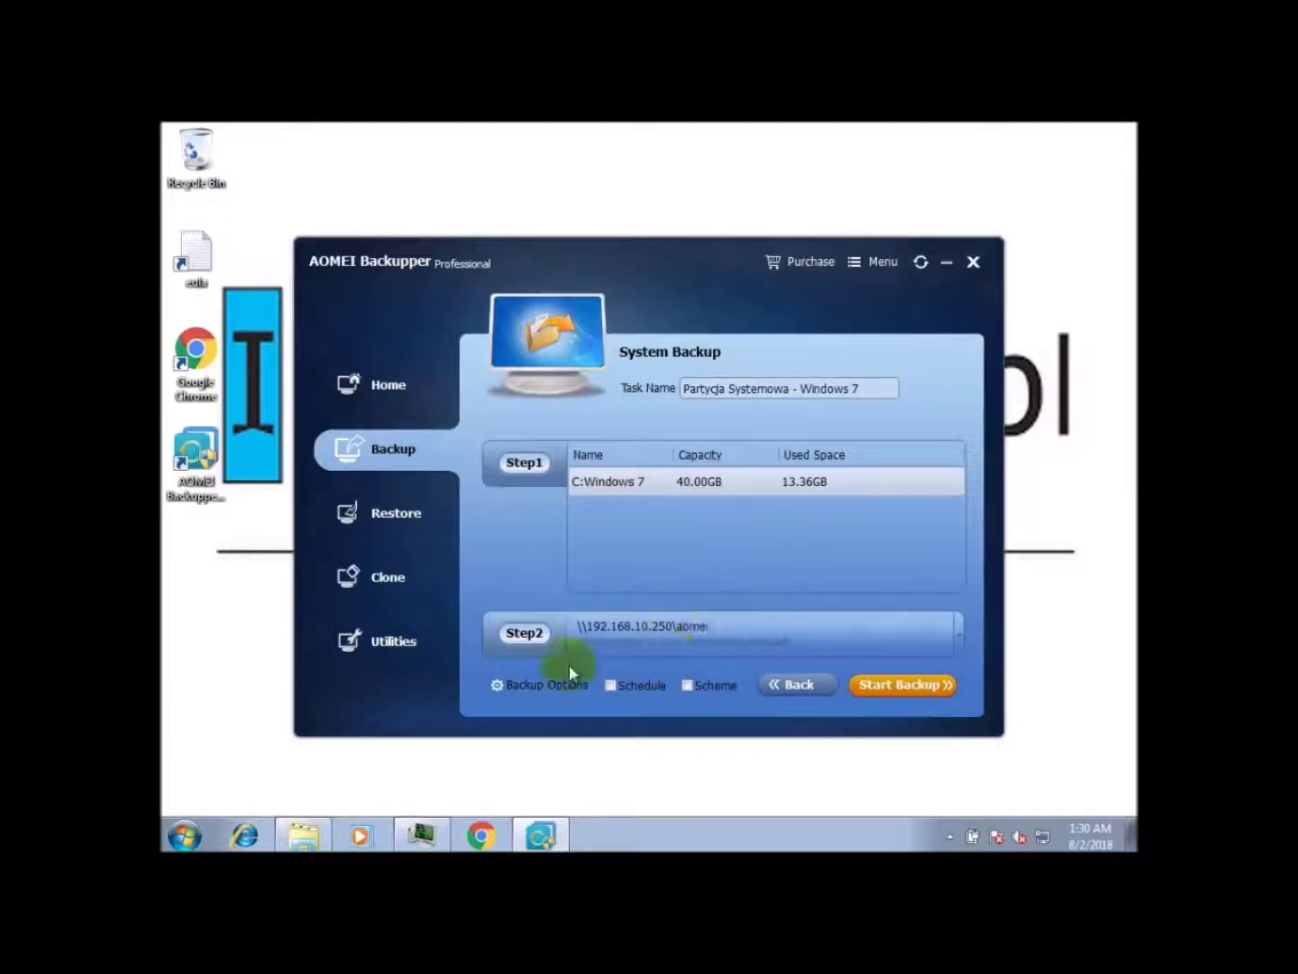
pyautogui.click(545, 686)
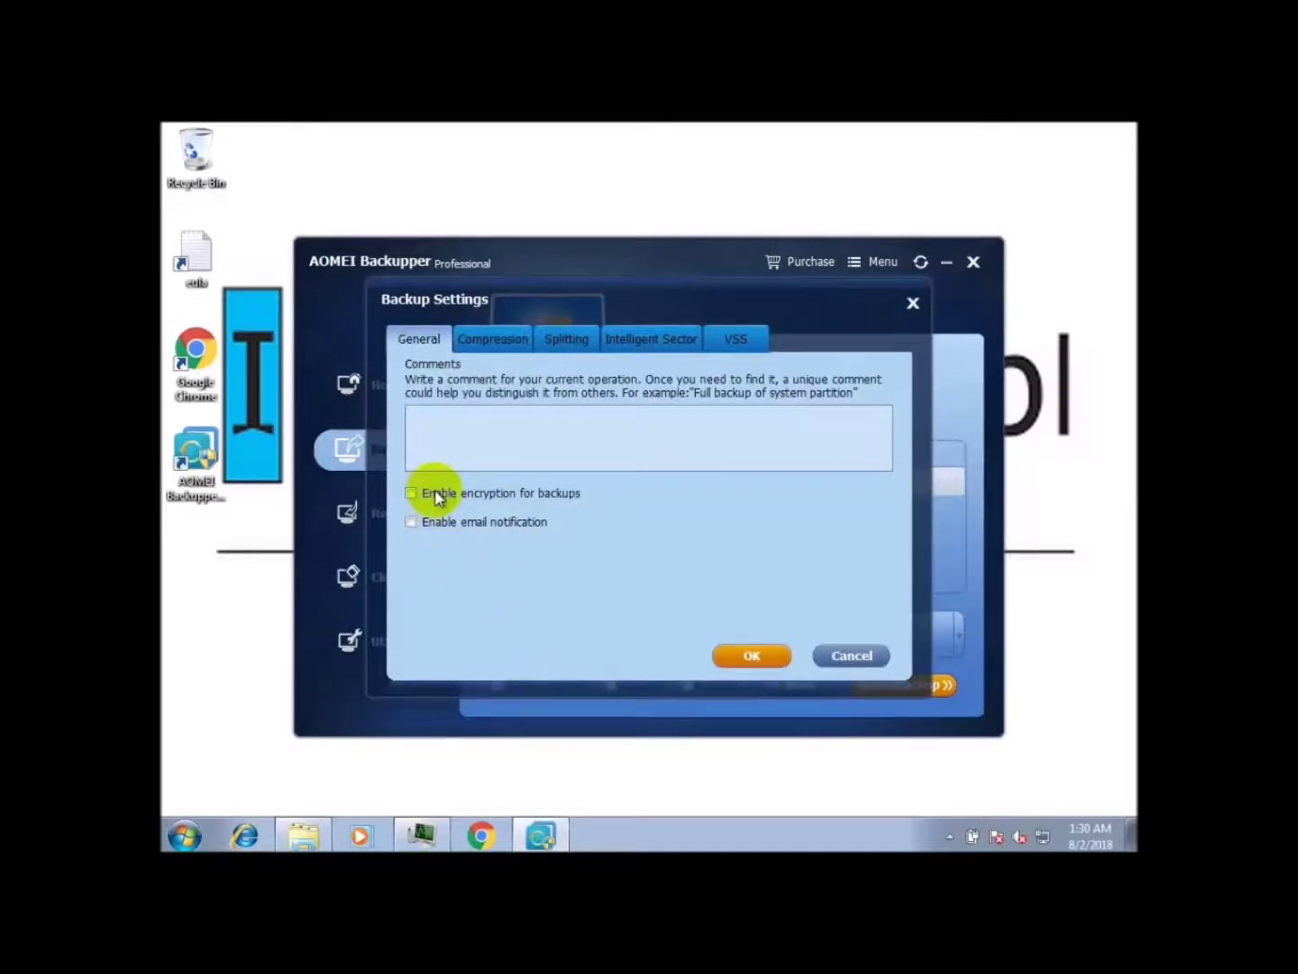
# Step: Add the comment 'Kopia bezpieczenstwa partycji systemowej WINDOWS 7.' and enable backup encryption
pyautogui.click(464, 445)
pyautogui.write('Kopia bezpieczenstwa')
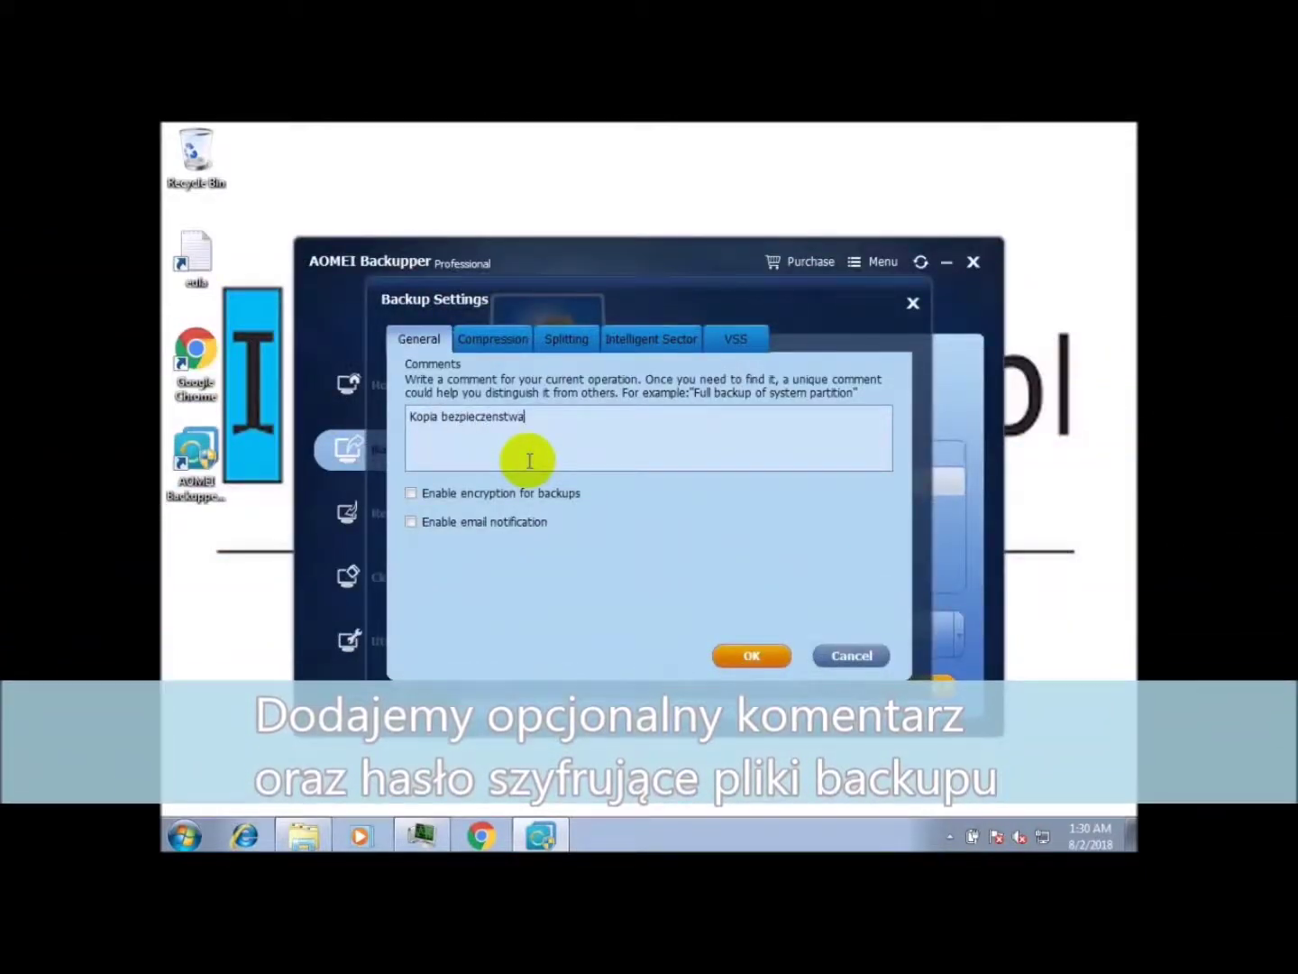
pyautogui.write(' partycji systemowej WINDOWS 7.')
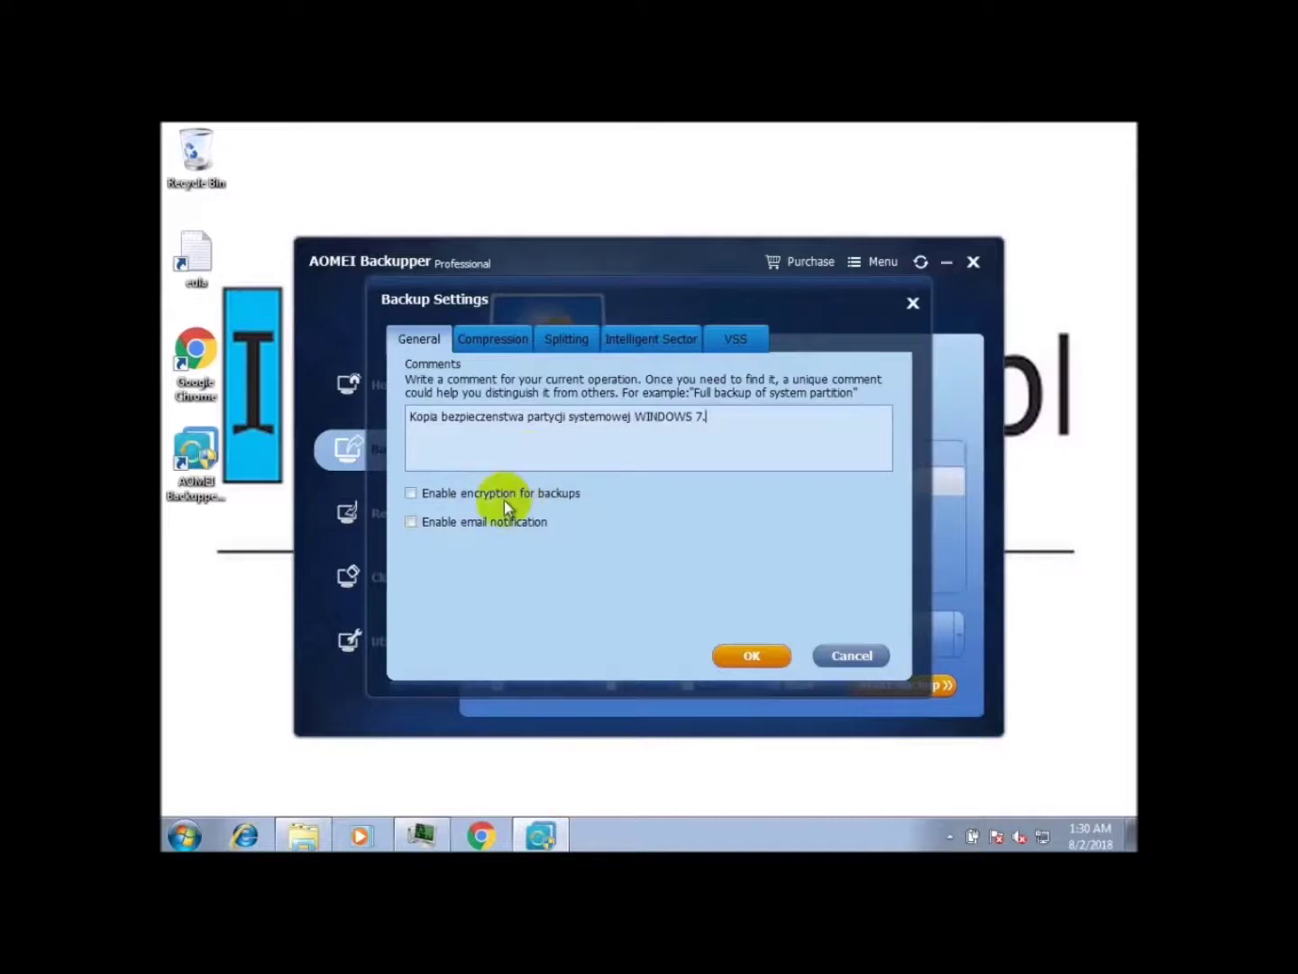
pyautogui.click(505, 493)
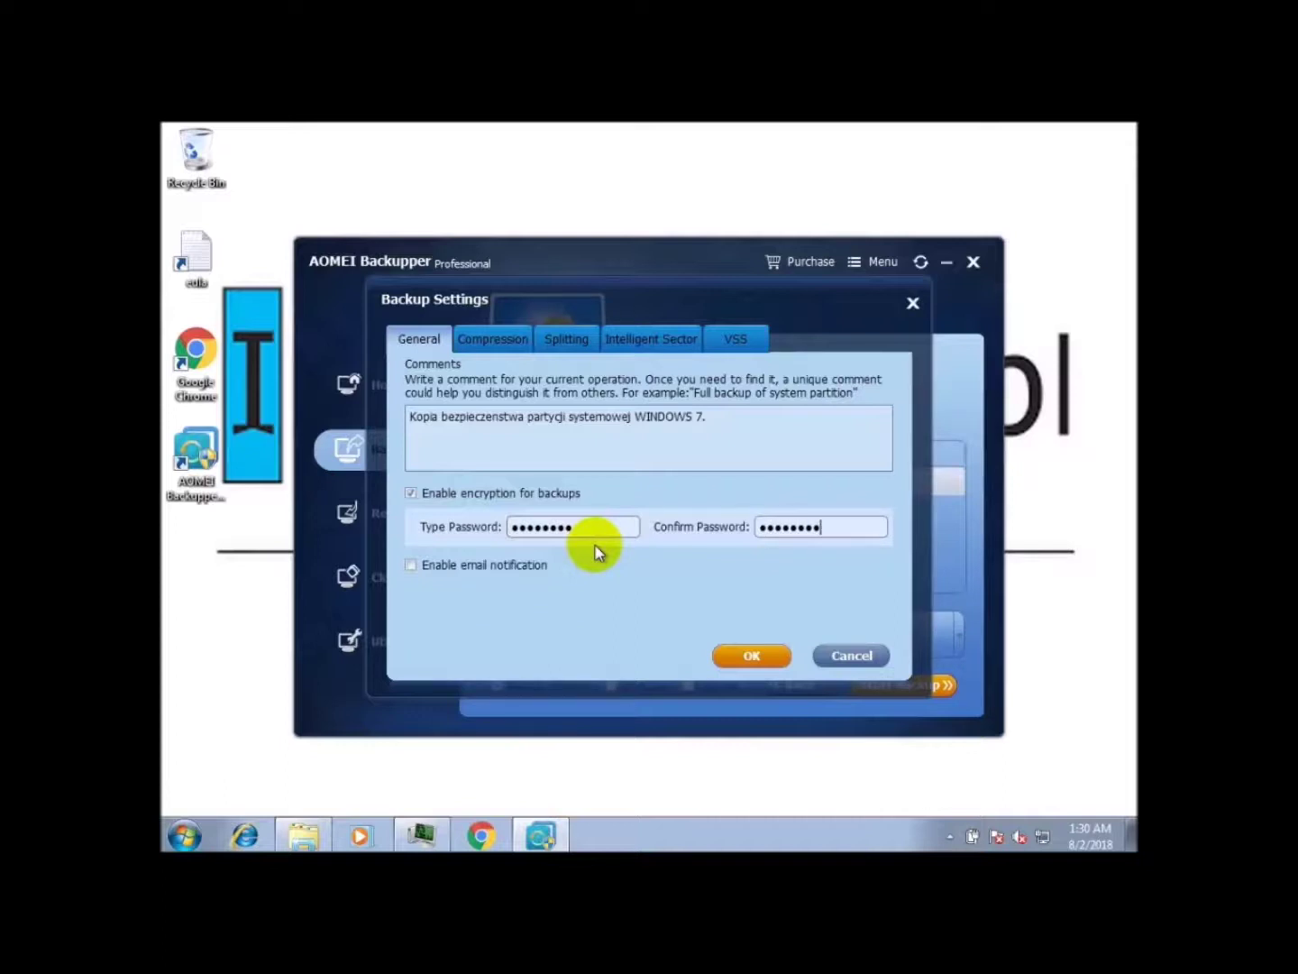
# Step: Keep Normal compression, leave splitting, intelligent sector and VSS at defaults, and apply the options
pyautogui.click(483, 345)
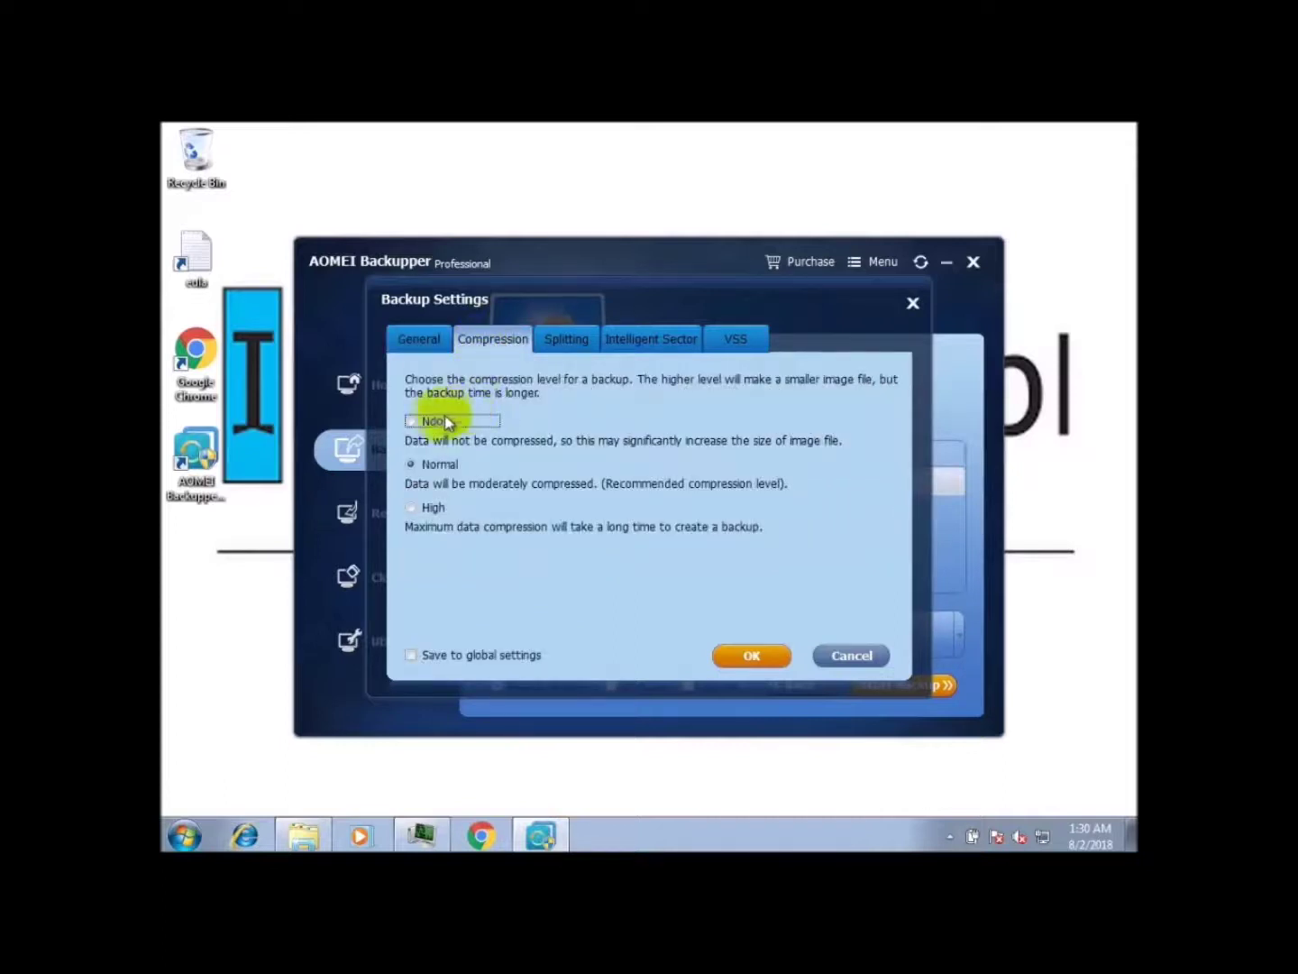
pyautogui.click(433, 464)
pyautogui.click(433, 509)
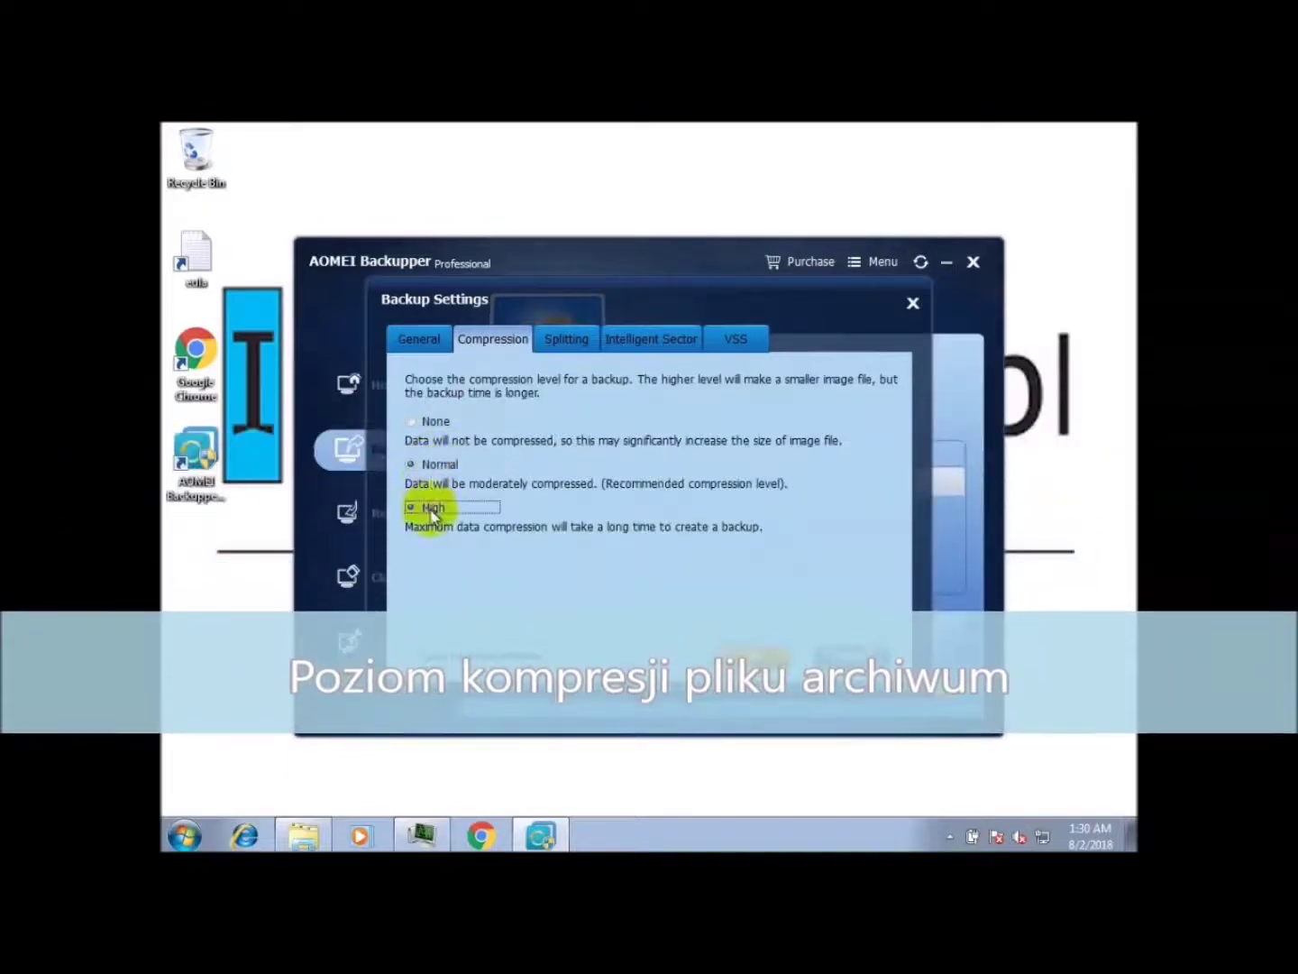
pyautogui.click(435, 465)
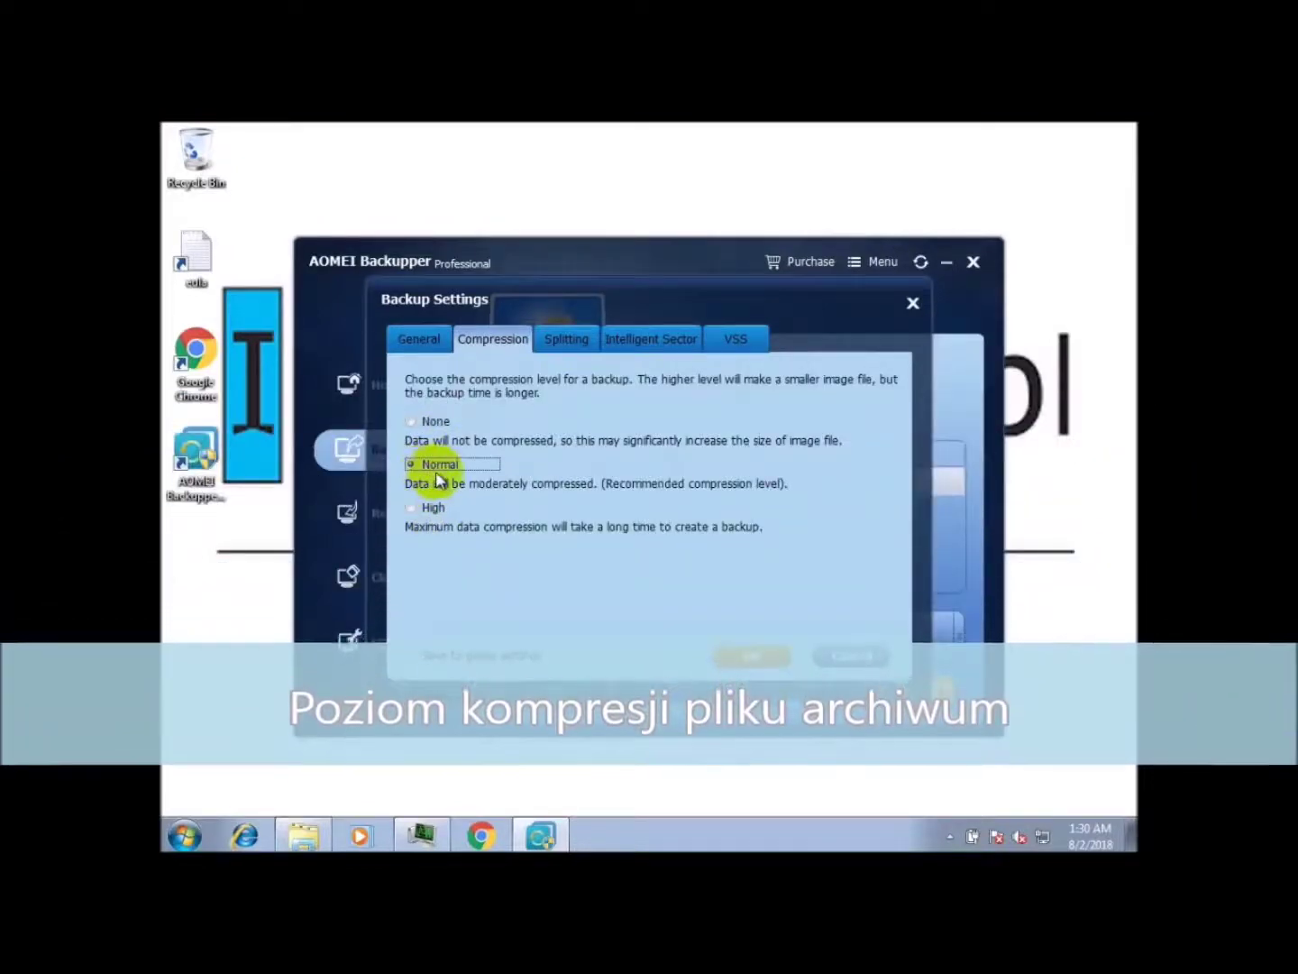
pyautogui.click(568, 343)
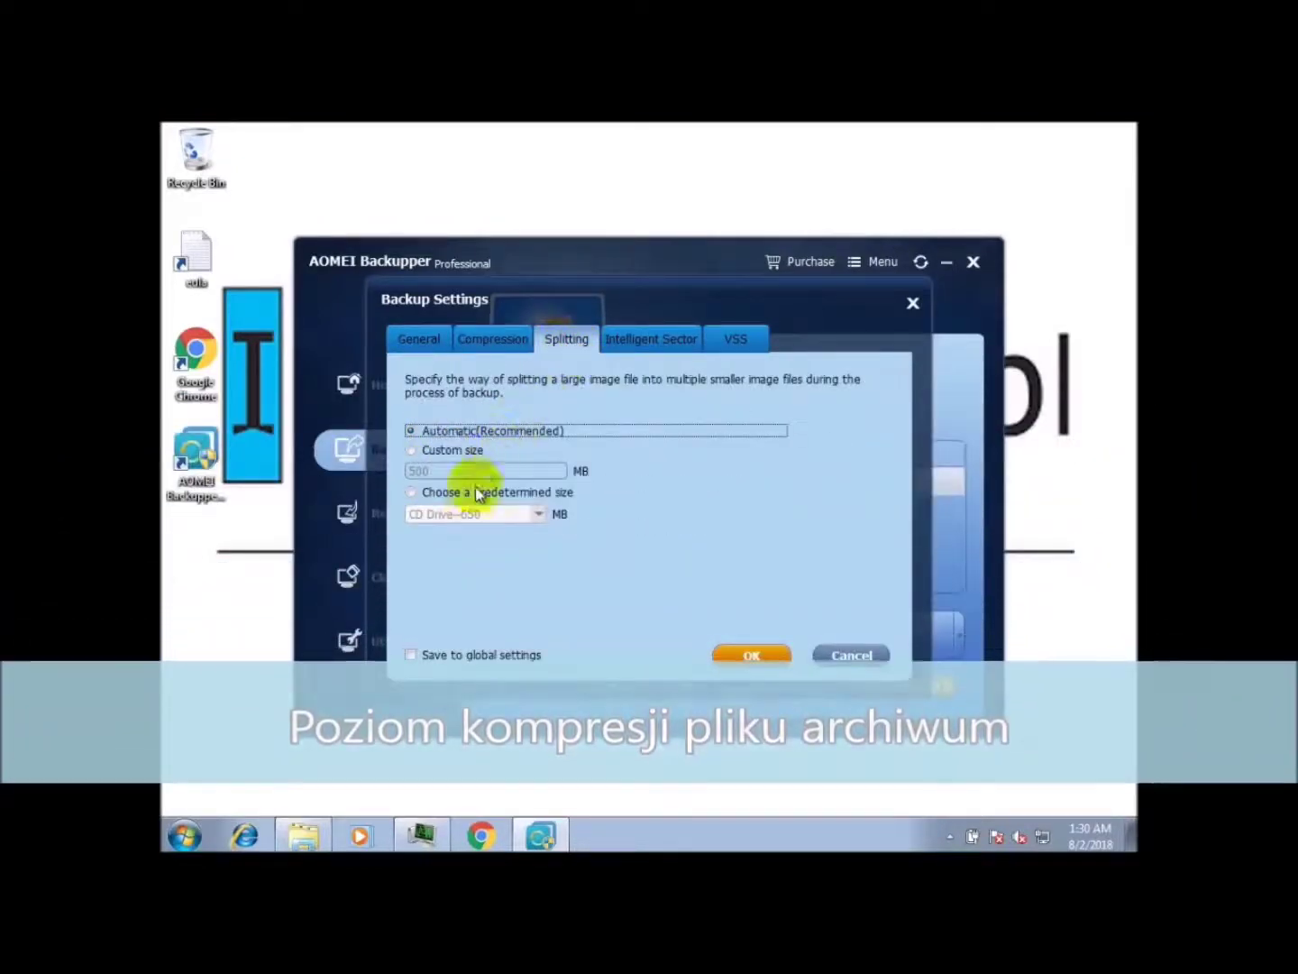
pyautogui.click(658, 344)
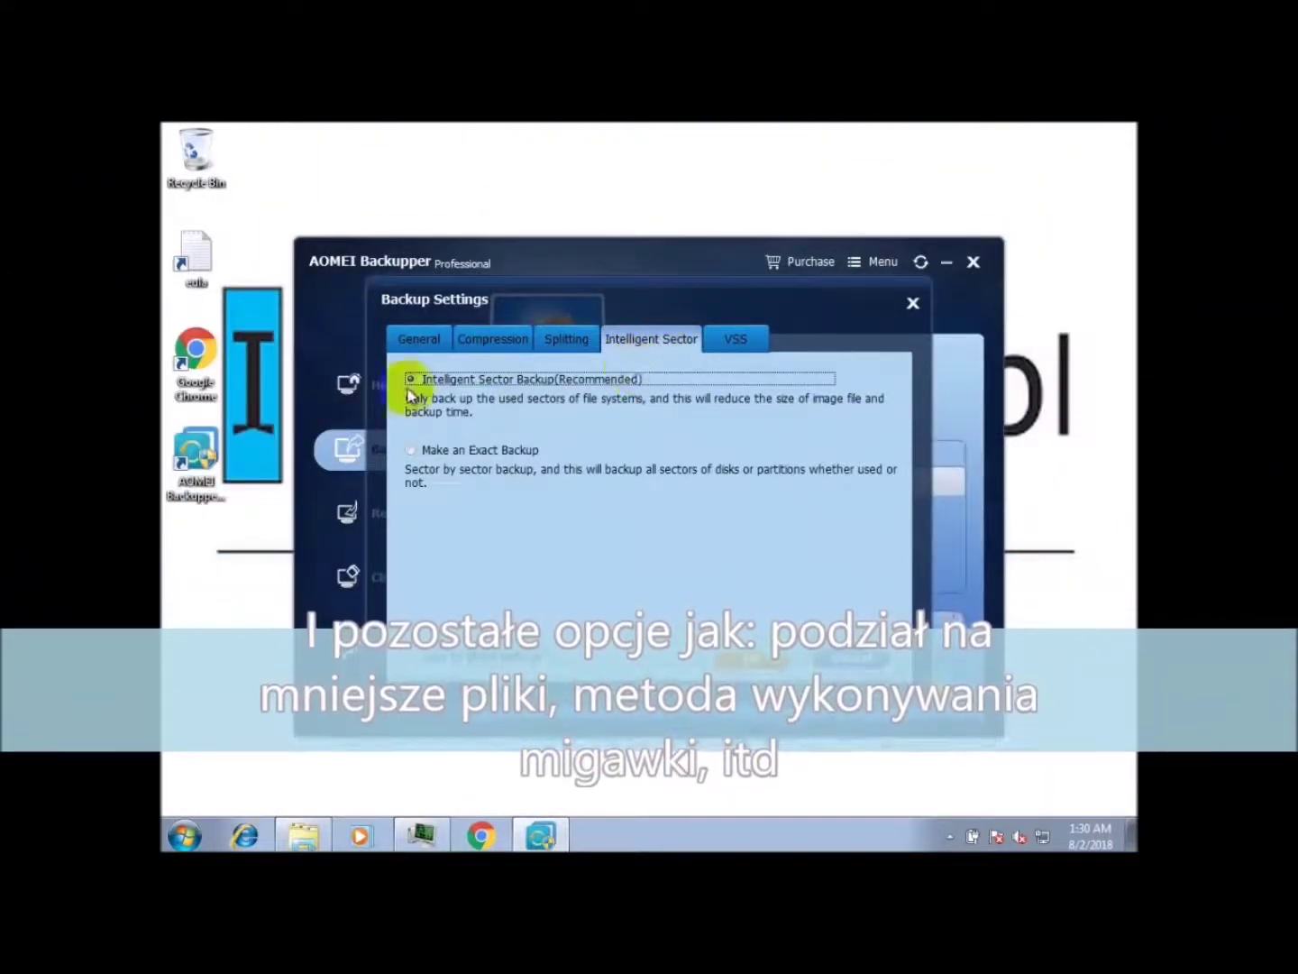
pyautogui.click(736, 337)
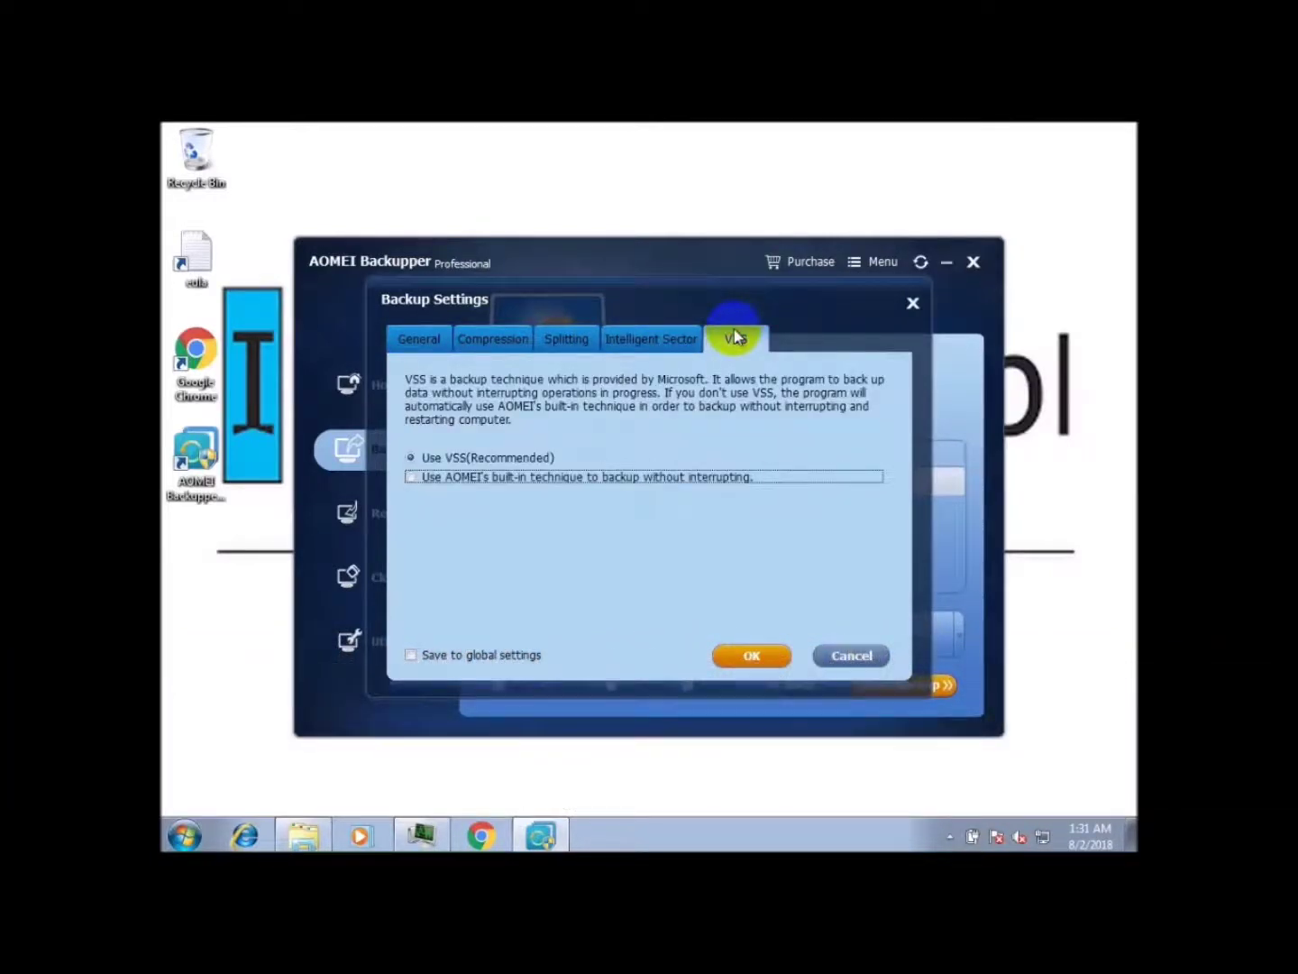
pyautogui.click(420, 338)
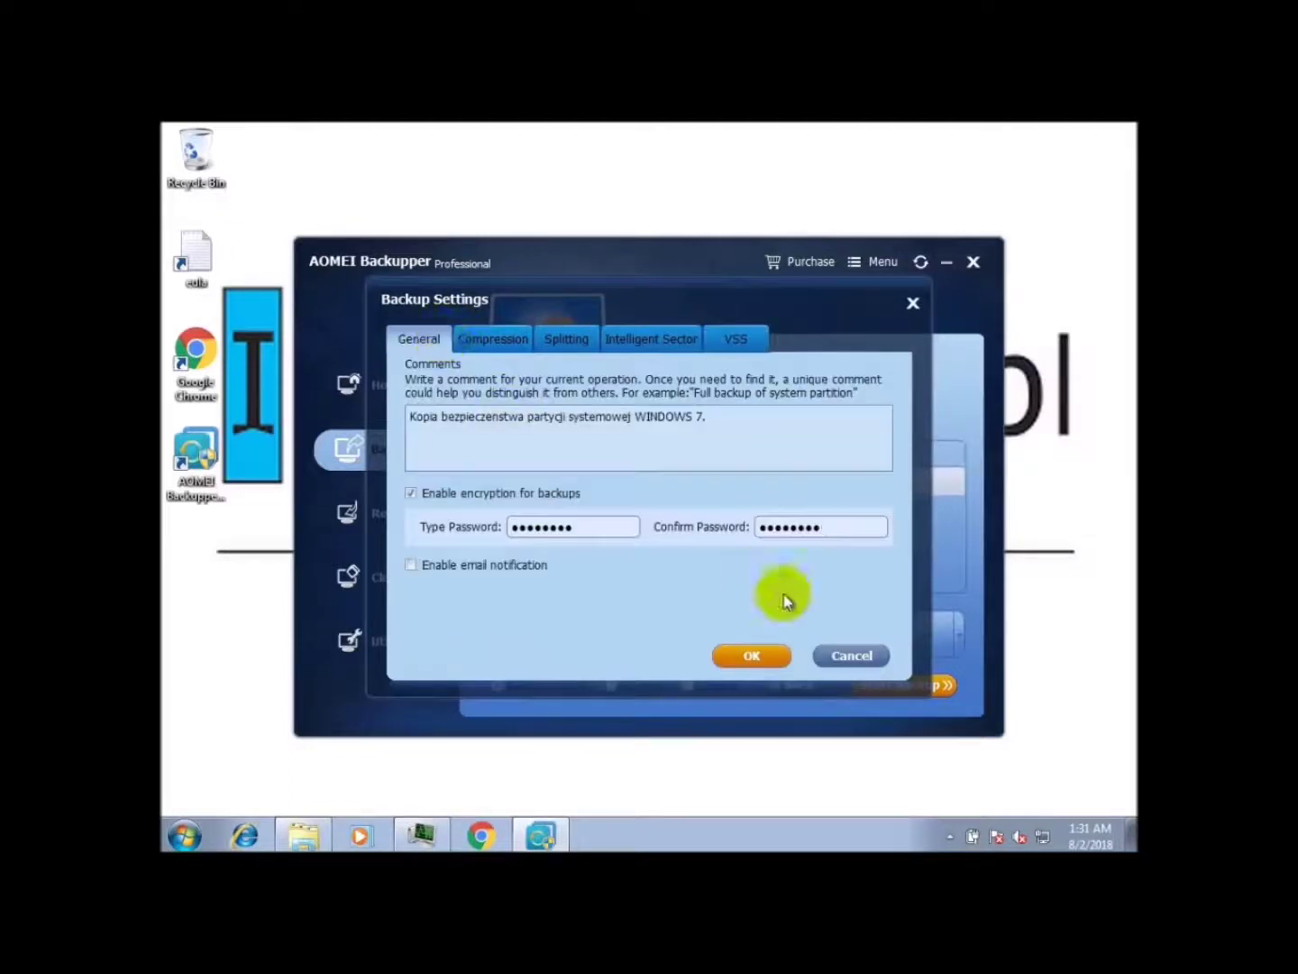
pyautogui.click(766, 654)
# Step: Schedule the backup weekly on Monday, Wednesday and Friday at 11:30
pyautogui.click(644, 694)
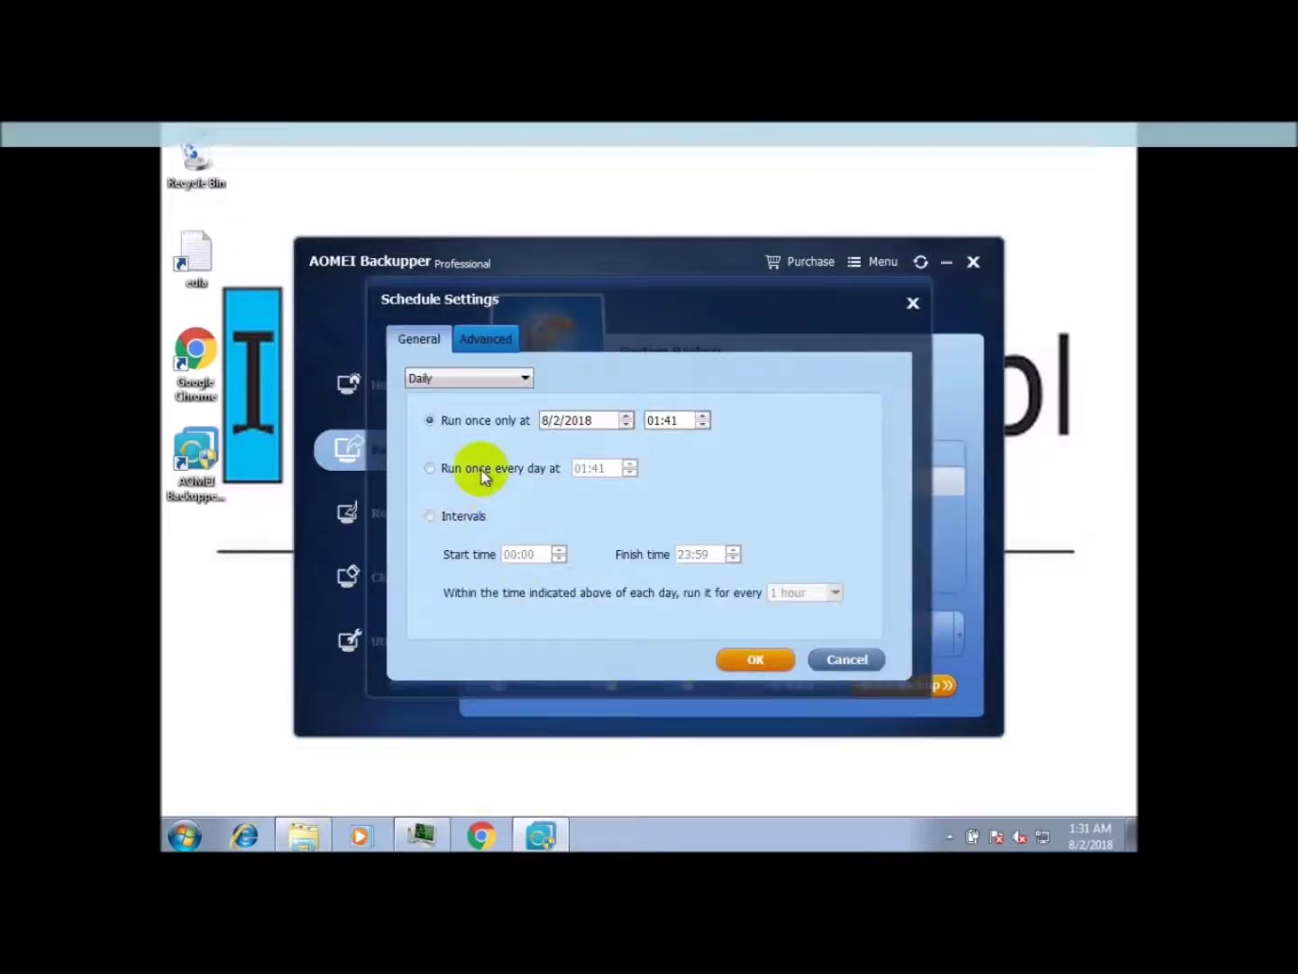
pyautogui.click(485, 379)
pyautogui.click(480, 408)
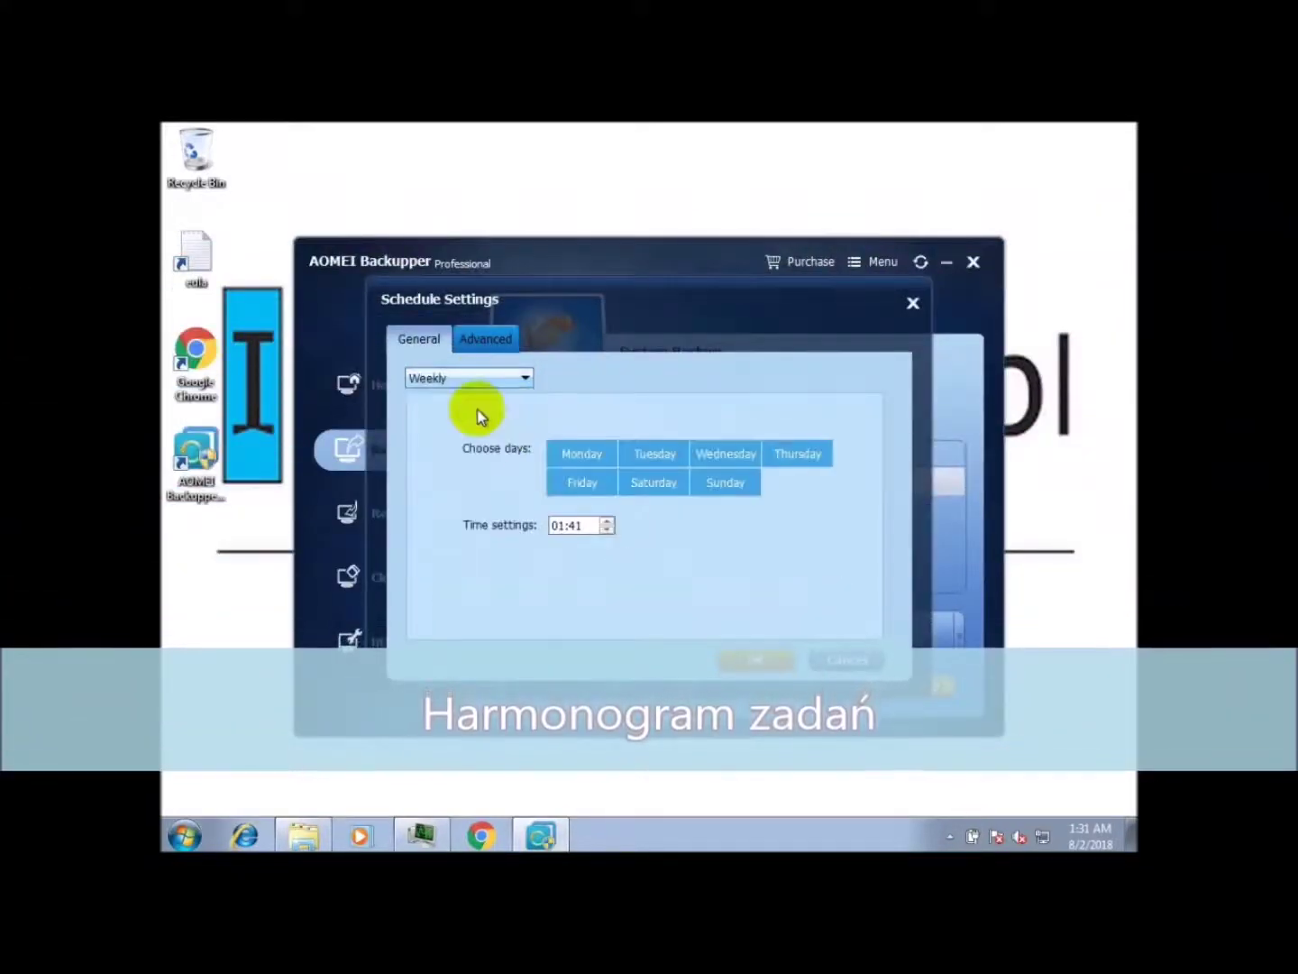
pyautogui.click(581, 453)
pyautogui.click(728, 453)
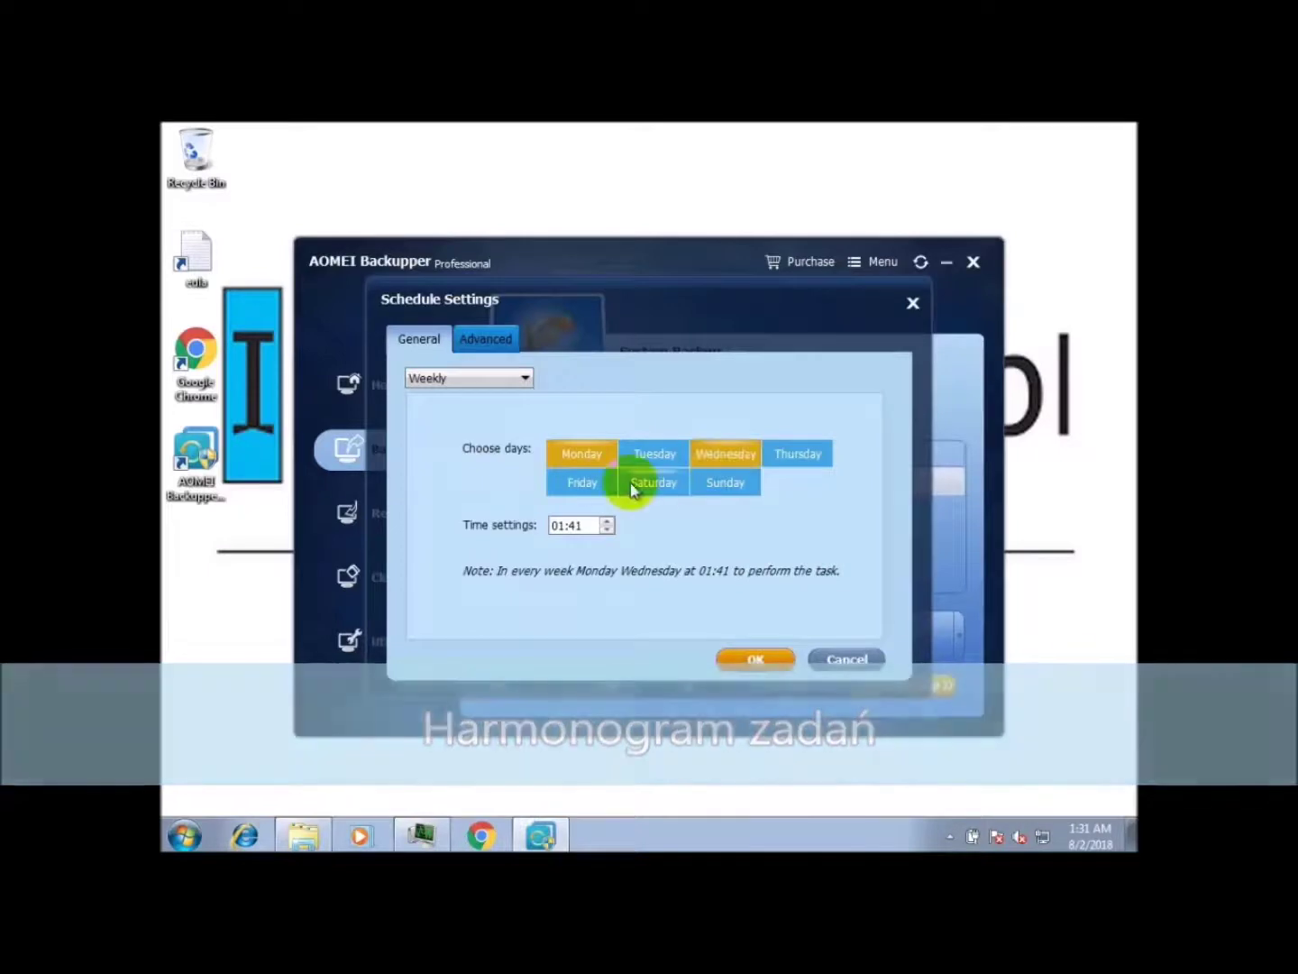
pyautogui.click(586, 482)
pyautogui.click(562, 525)
pyautogui.write('1')
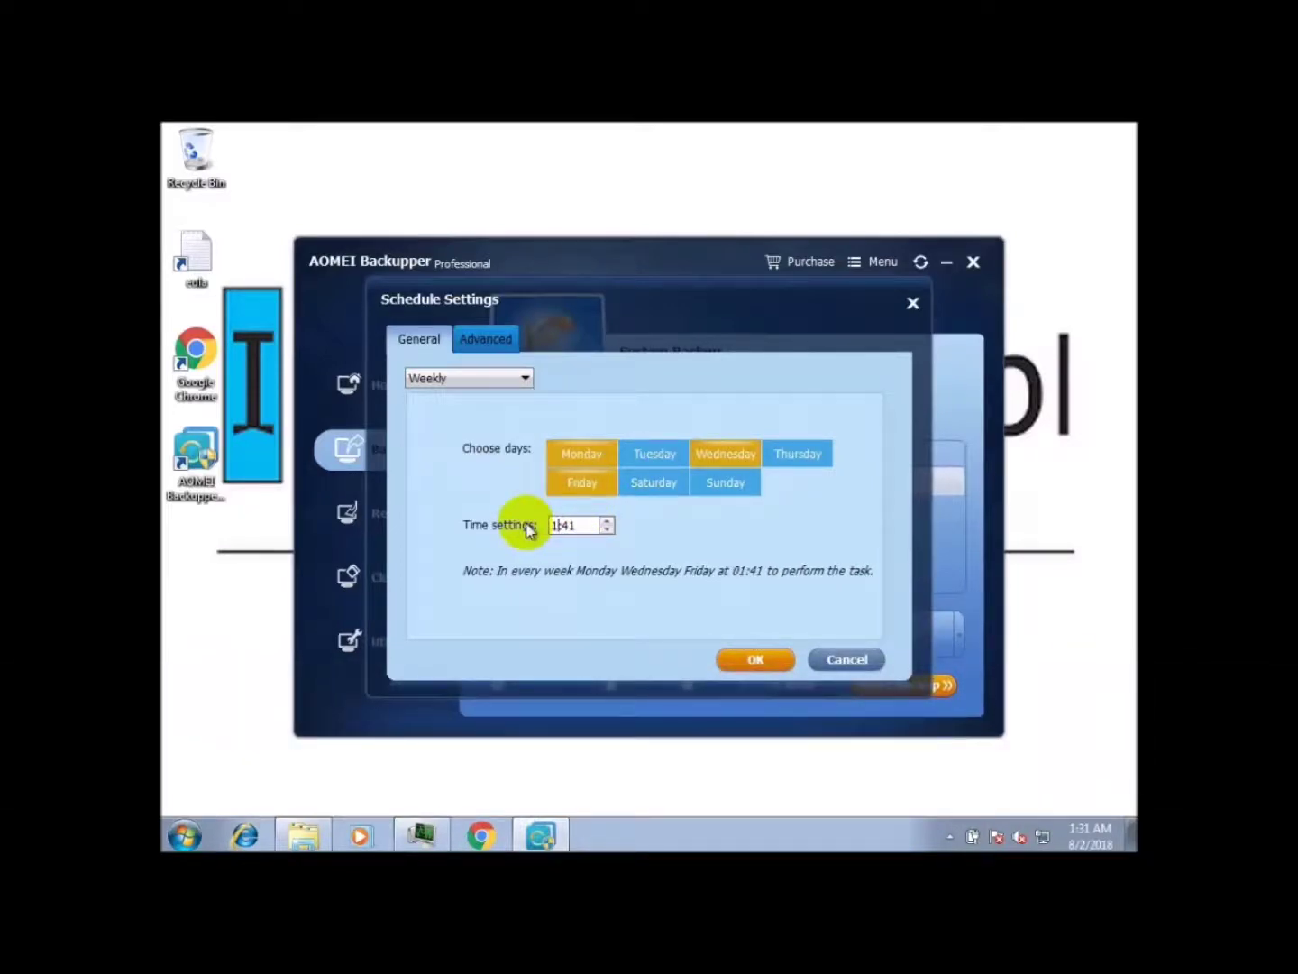
pyautogui.write('1:30')
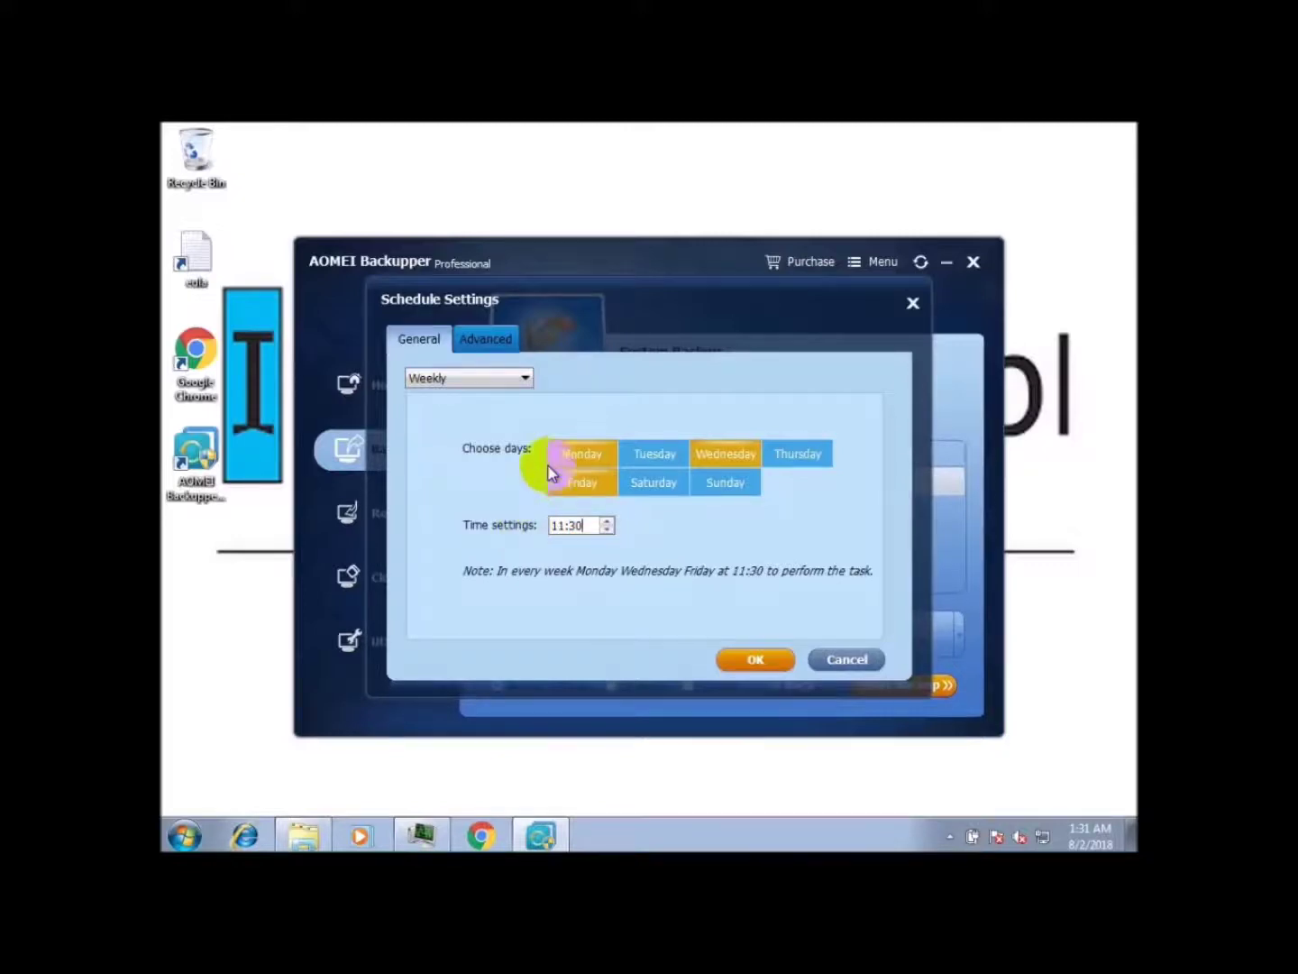
# Step: Keep Incremental as the scheduled backup method and save the schedule
pyautogui.click(485, 345)
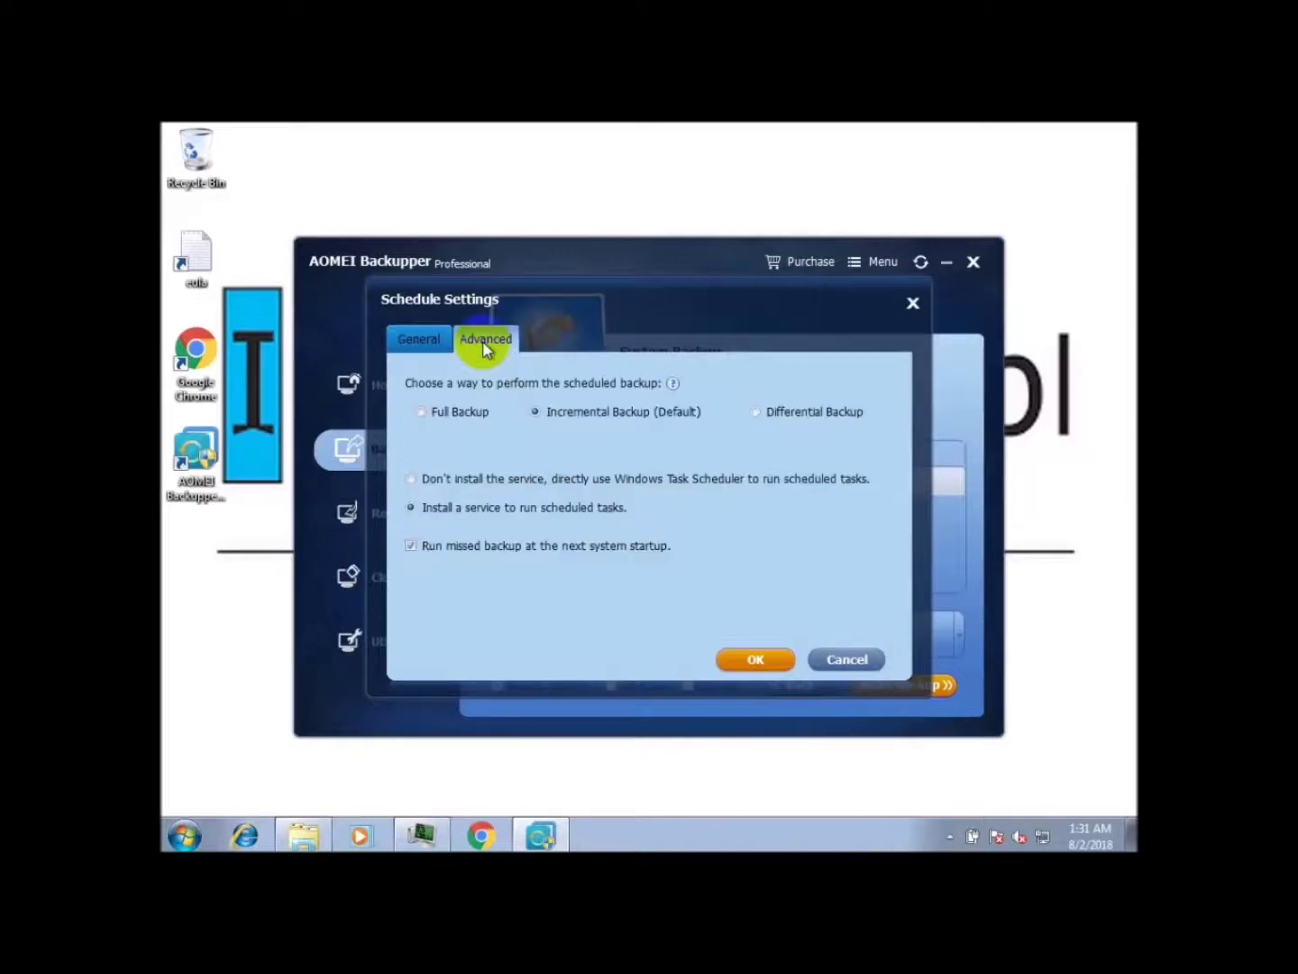
pyautogui.click(759, 413)
pyautogui.click(581, 414)
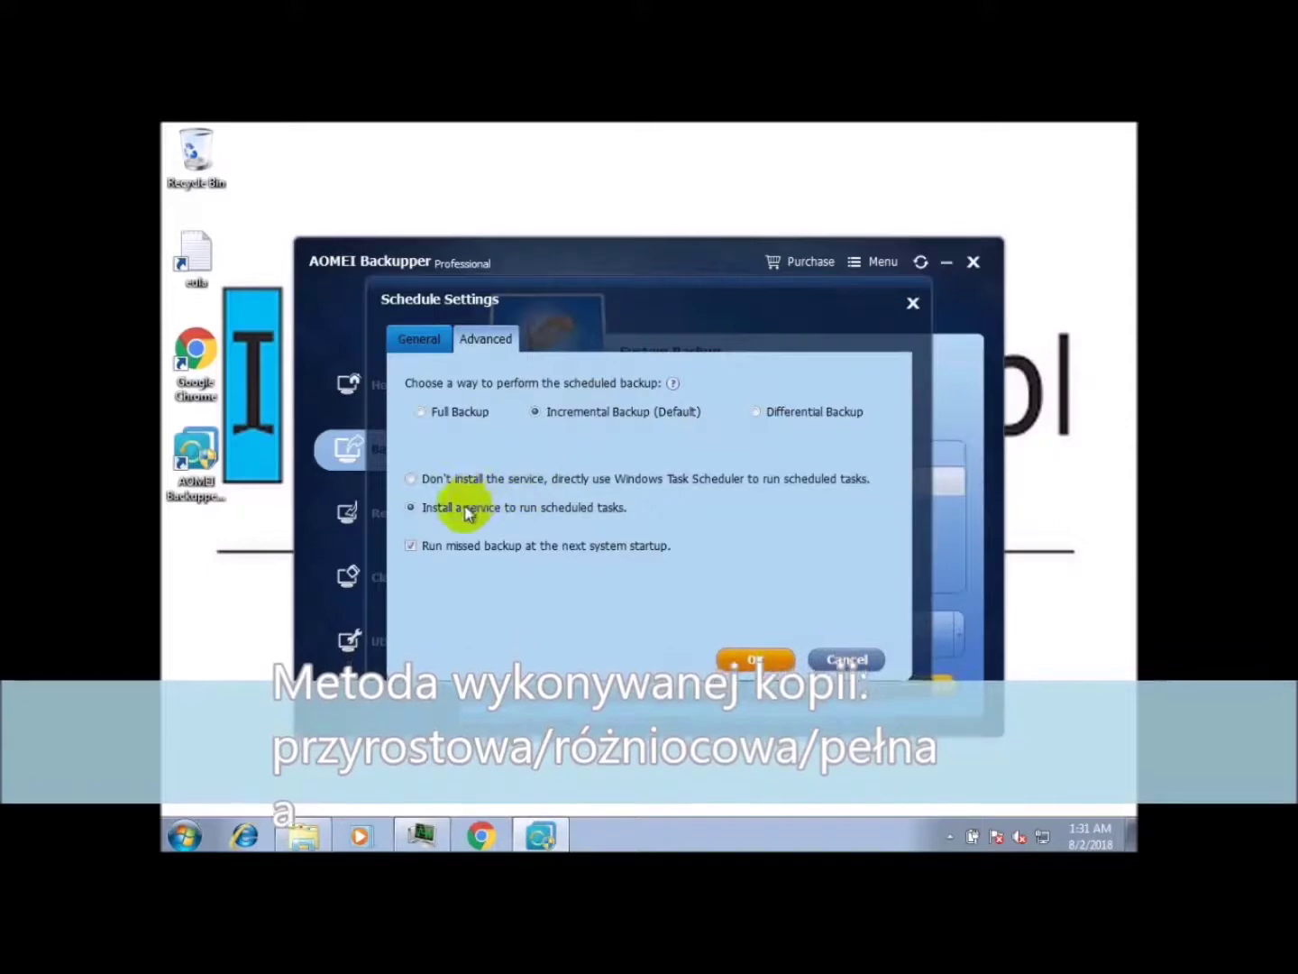
pyautogui.click(741, 661)
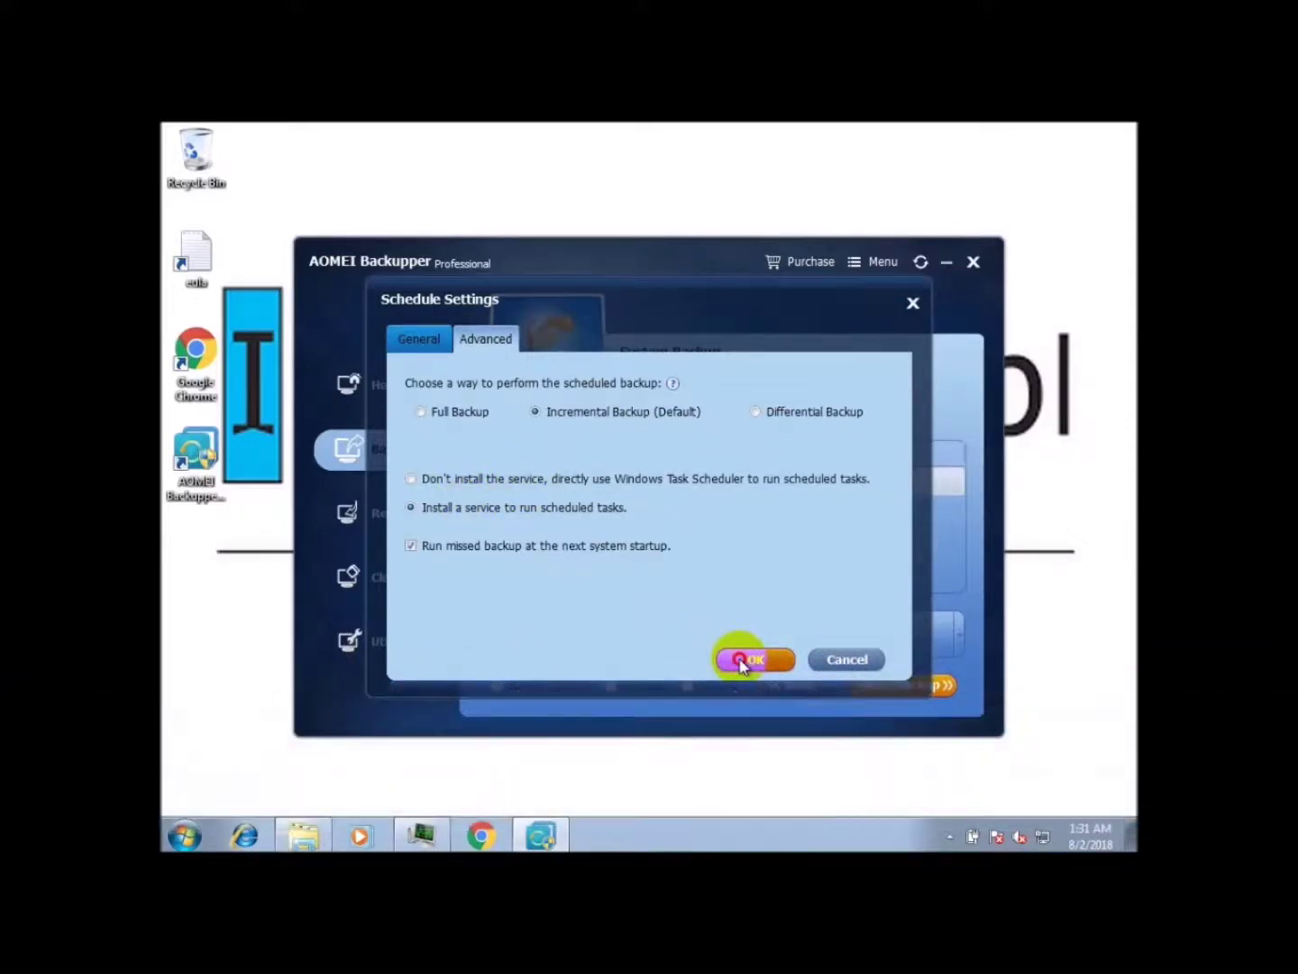
pyautogui.click(712, 683)
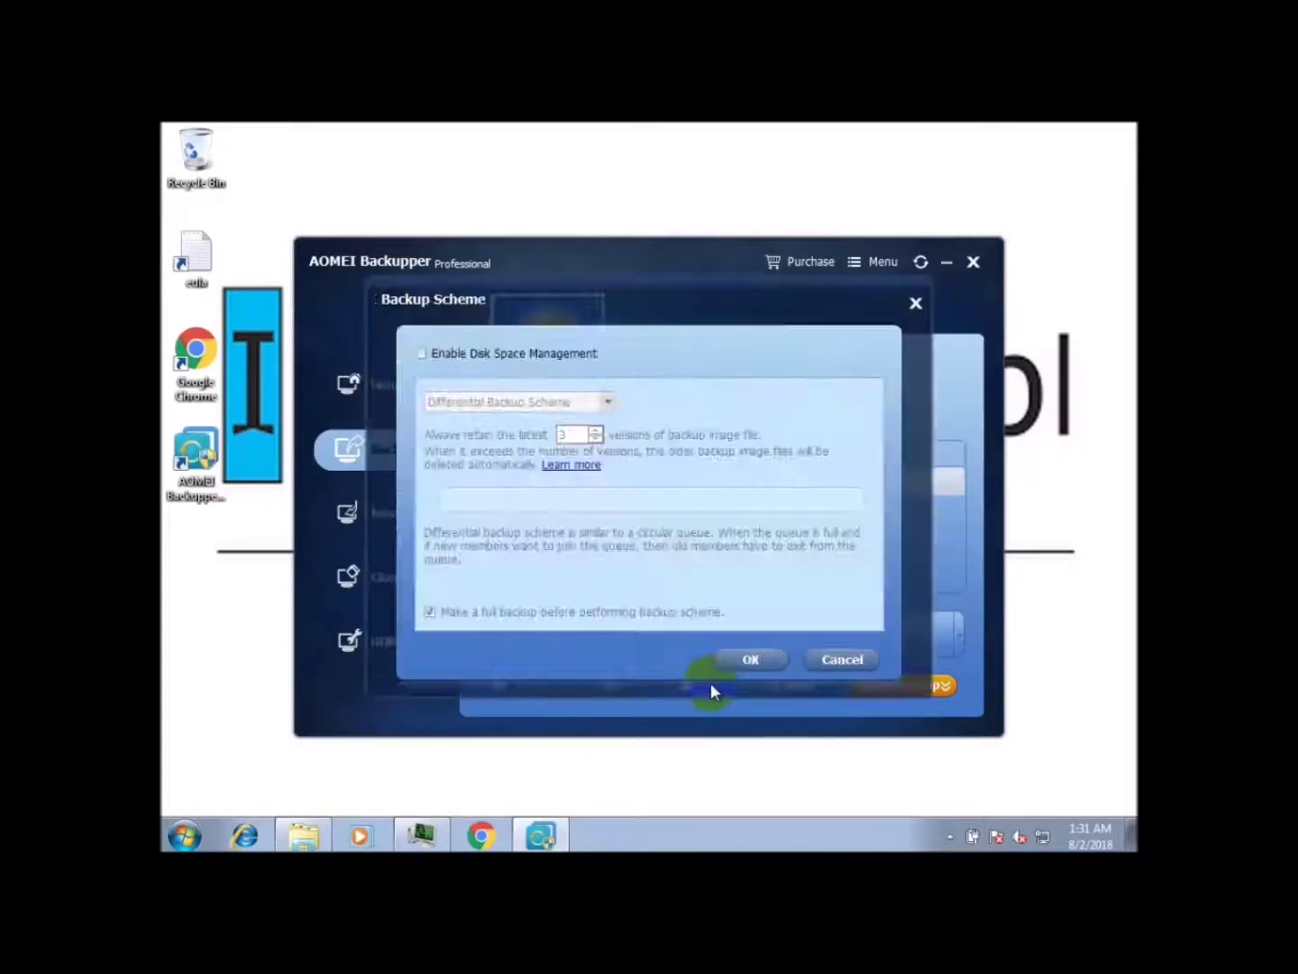
# Step: Enable disk space management with the Differential Backup Scheme
pyautogui.click(420, 354)
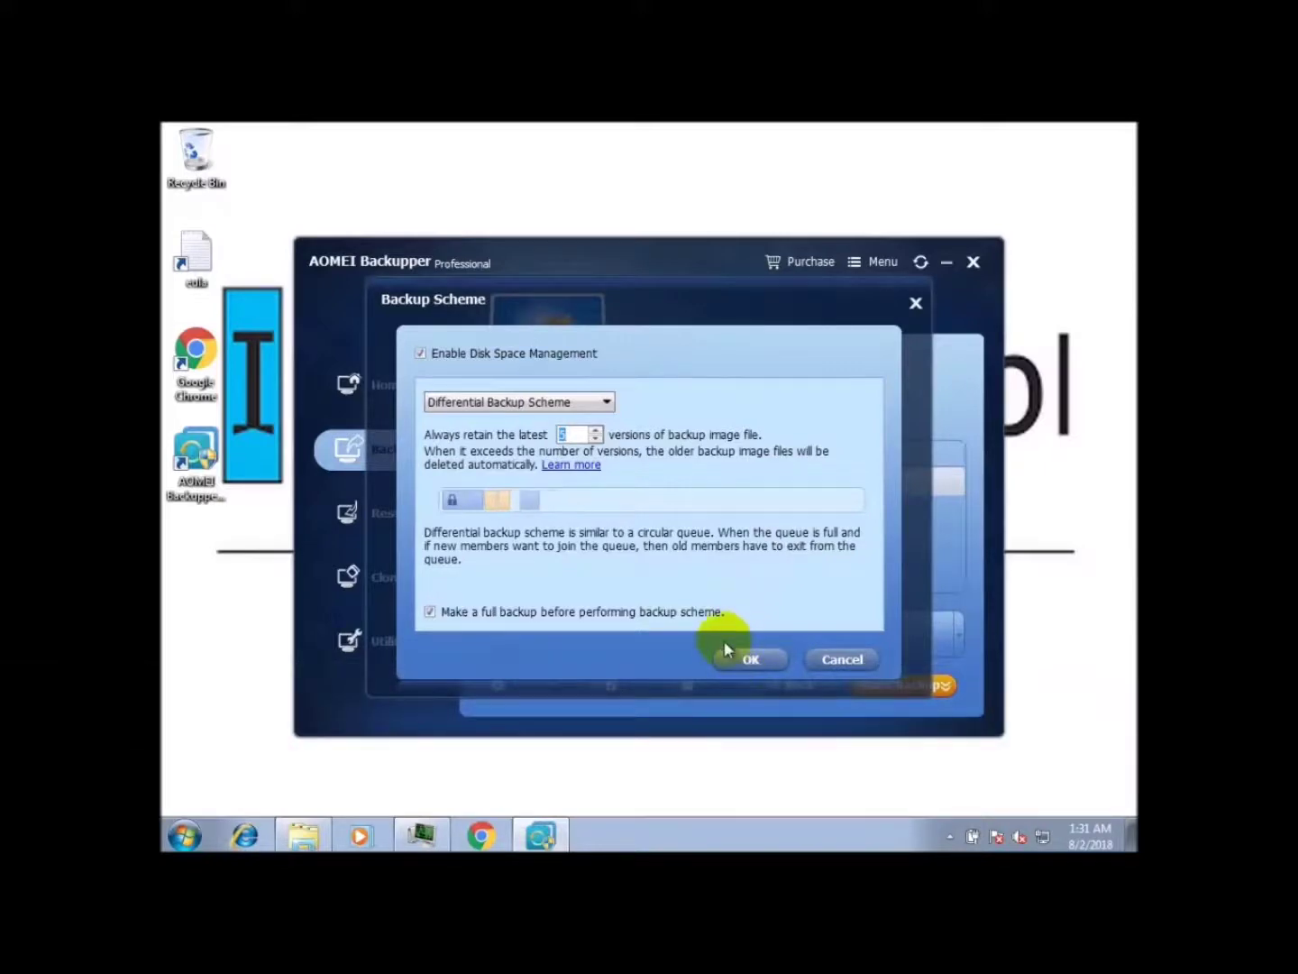
pyautogui.click(732, 660)
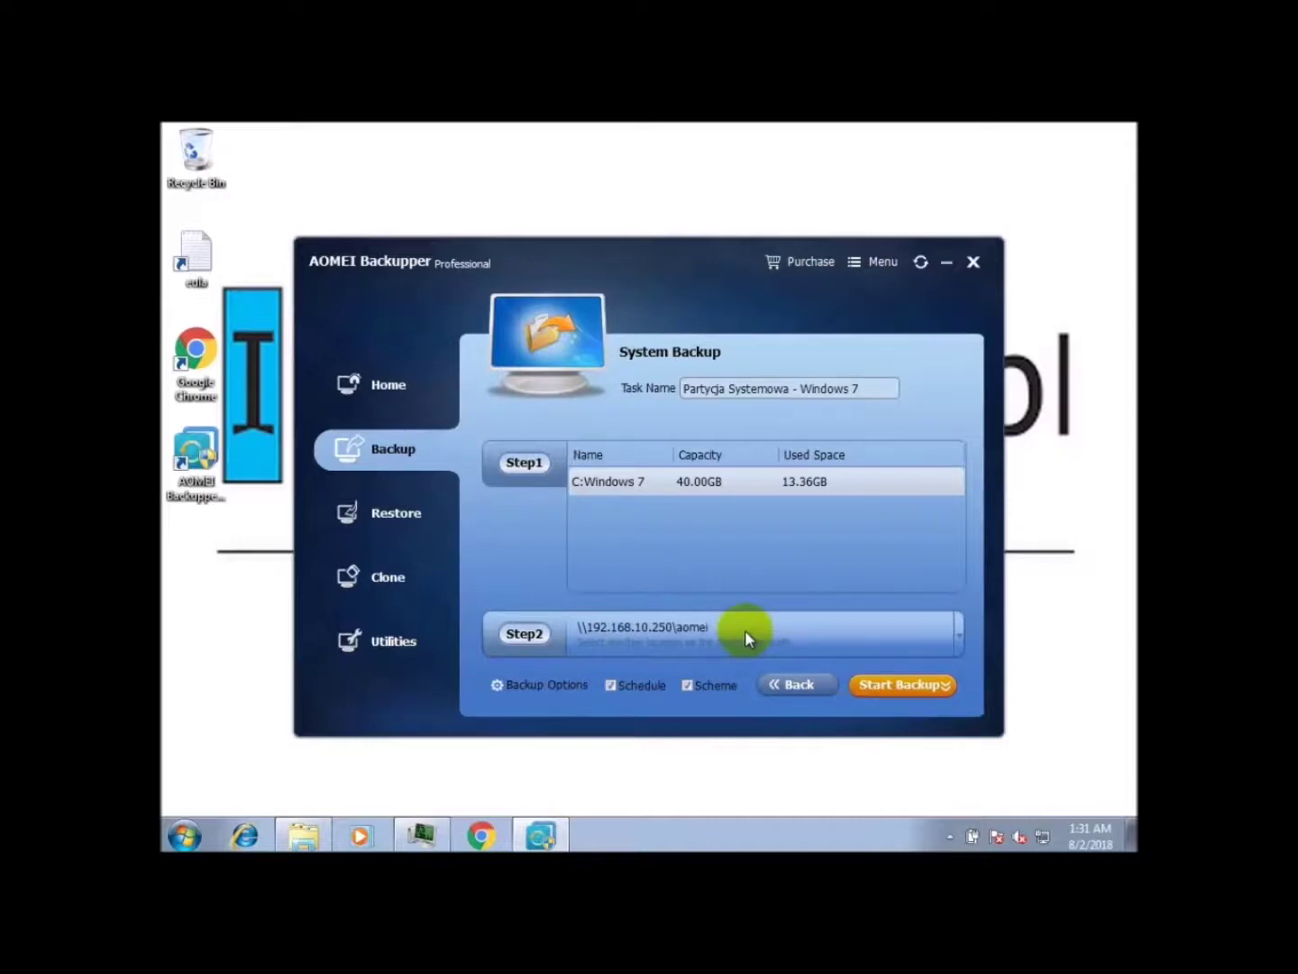
# Step: Choose 'Add the schedule and start backup now' from the Start Backup menu
pyautogui.click(907, 686)
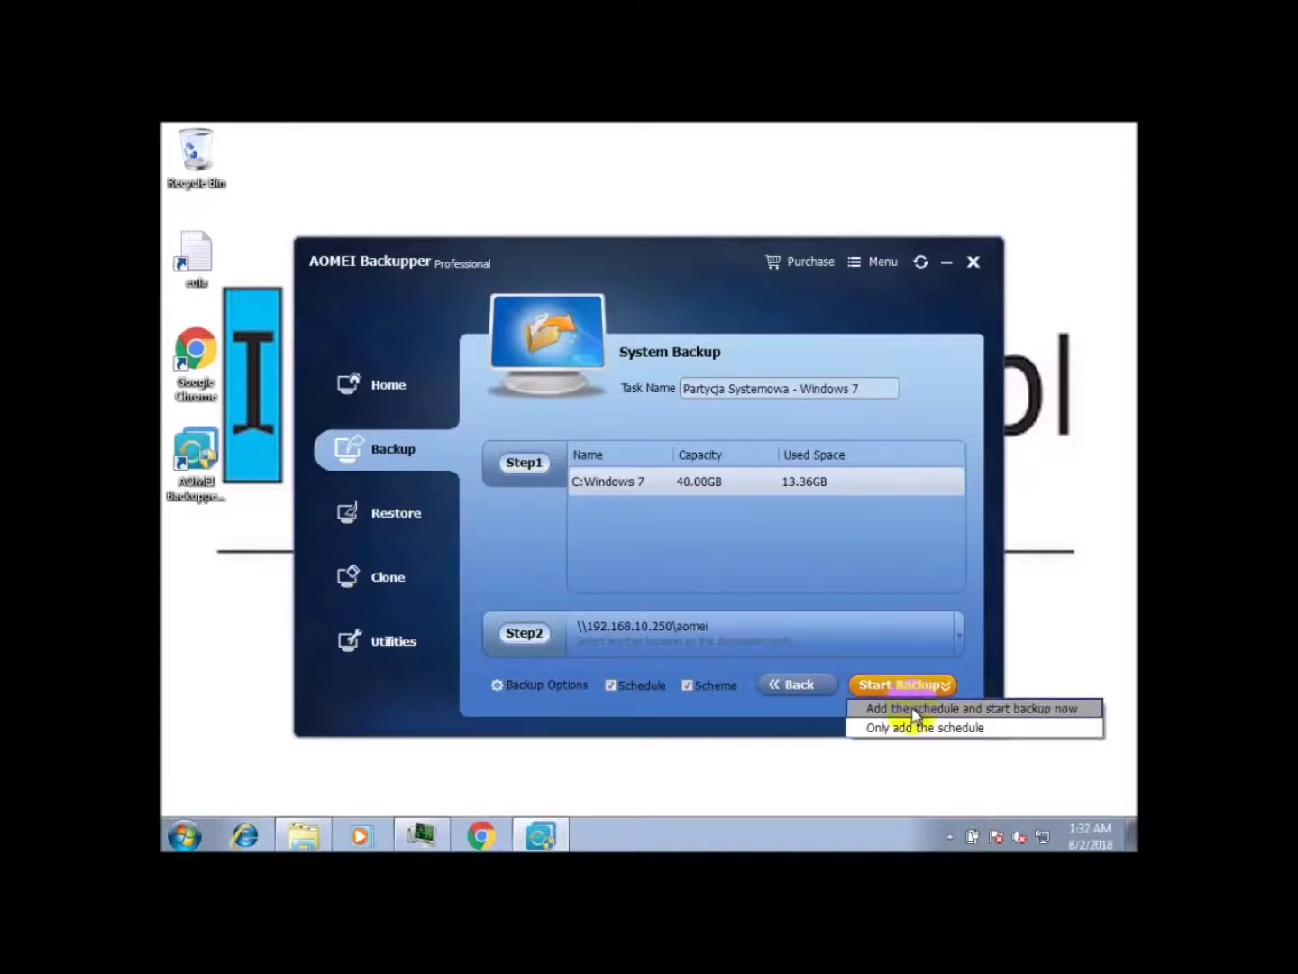
pyautogui.click(937, 708)
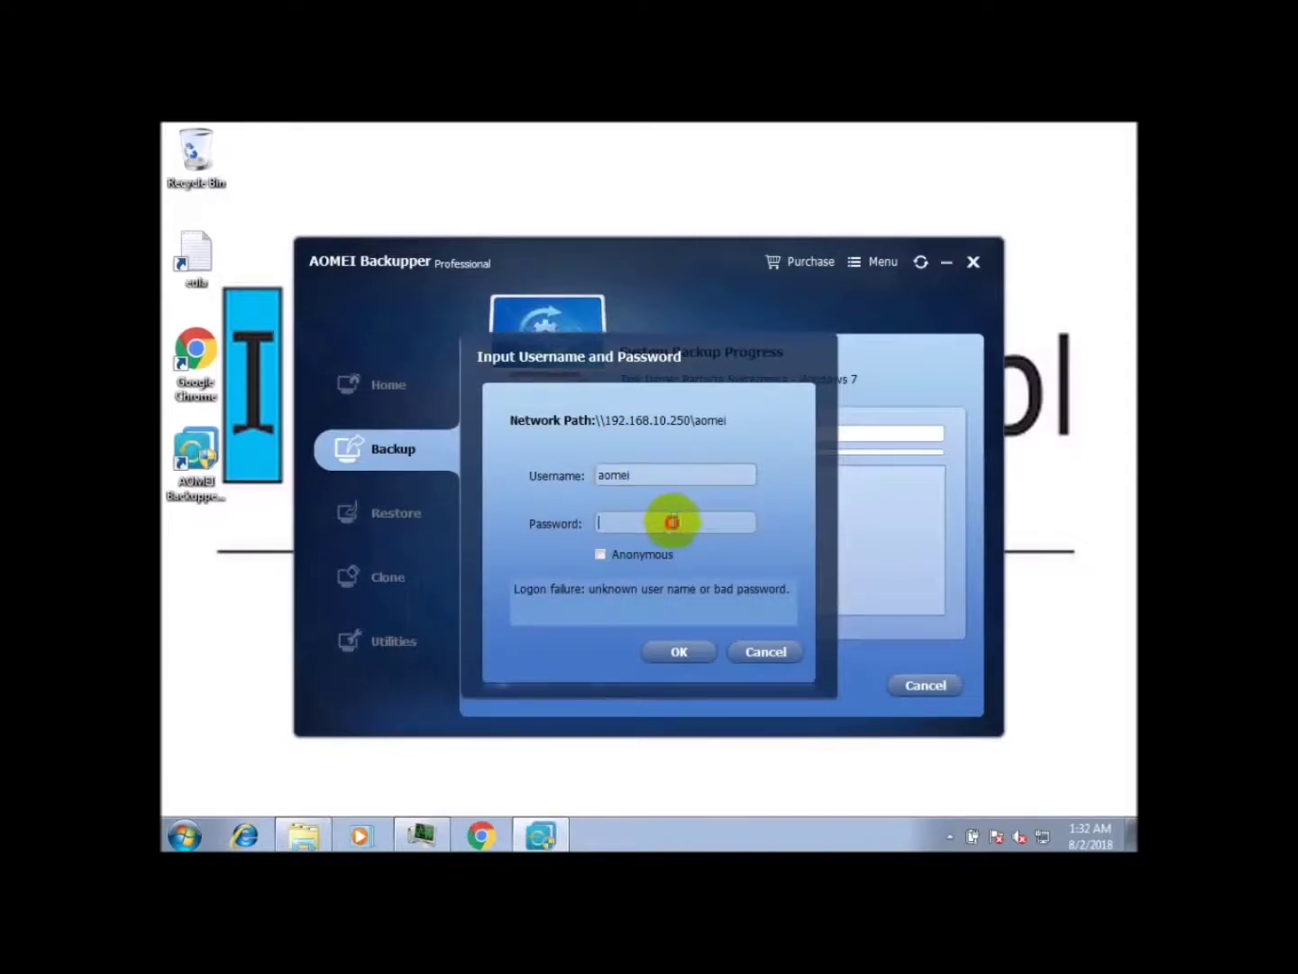
# Step: Enter the NAS share password, keep Anonymous unticked, and confirm the login
pyautogui.click(667, 524)
pyautogui.write('*******')
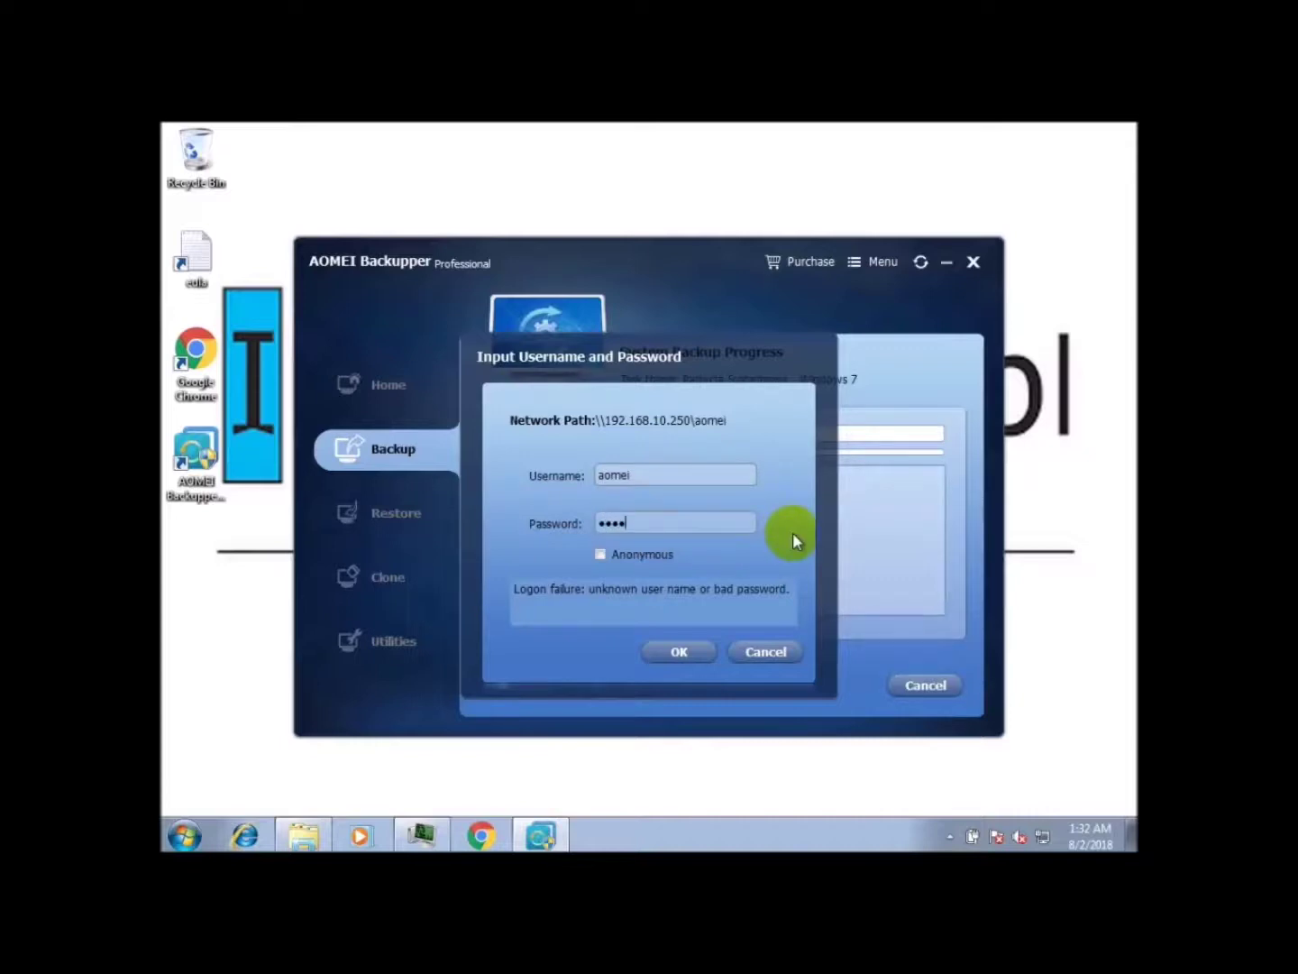
pyautogui.write('*')
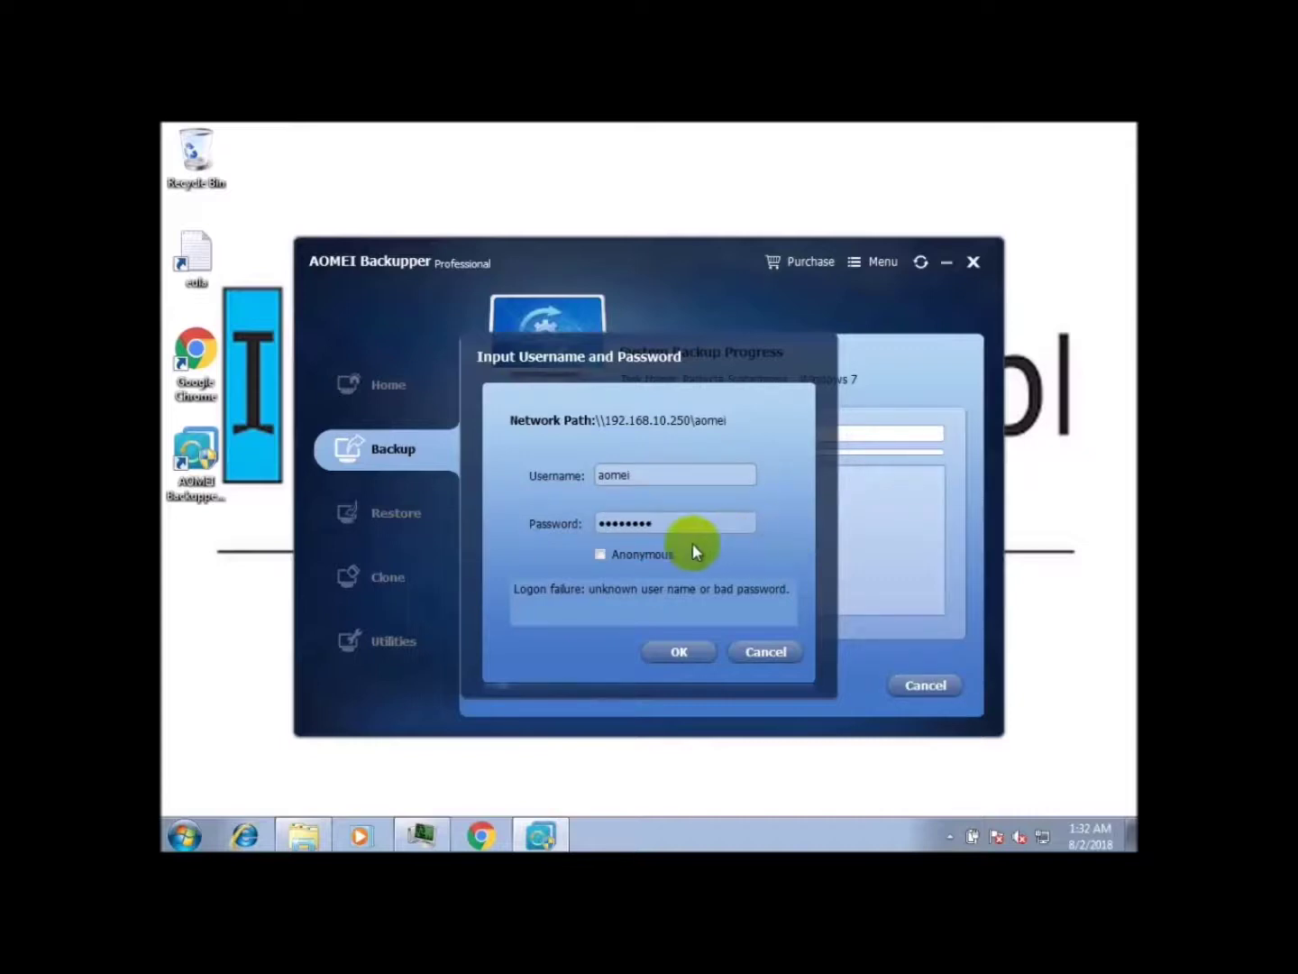
pyautogui.click(647, 554)
pyautogui.click(647, 554)
pyautogui.click(693, 649)
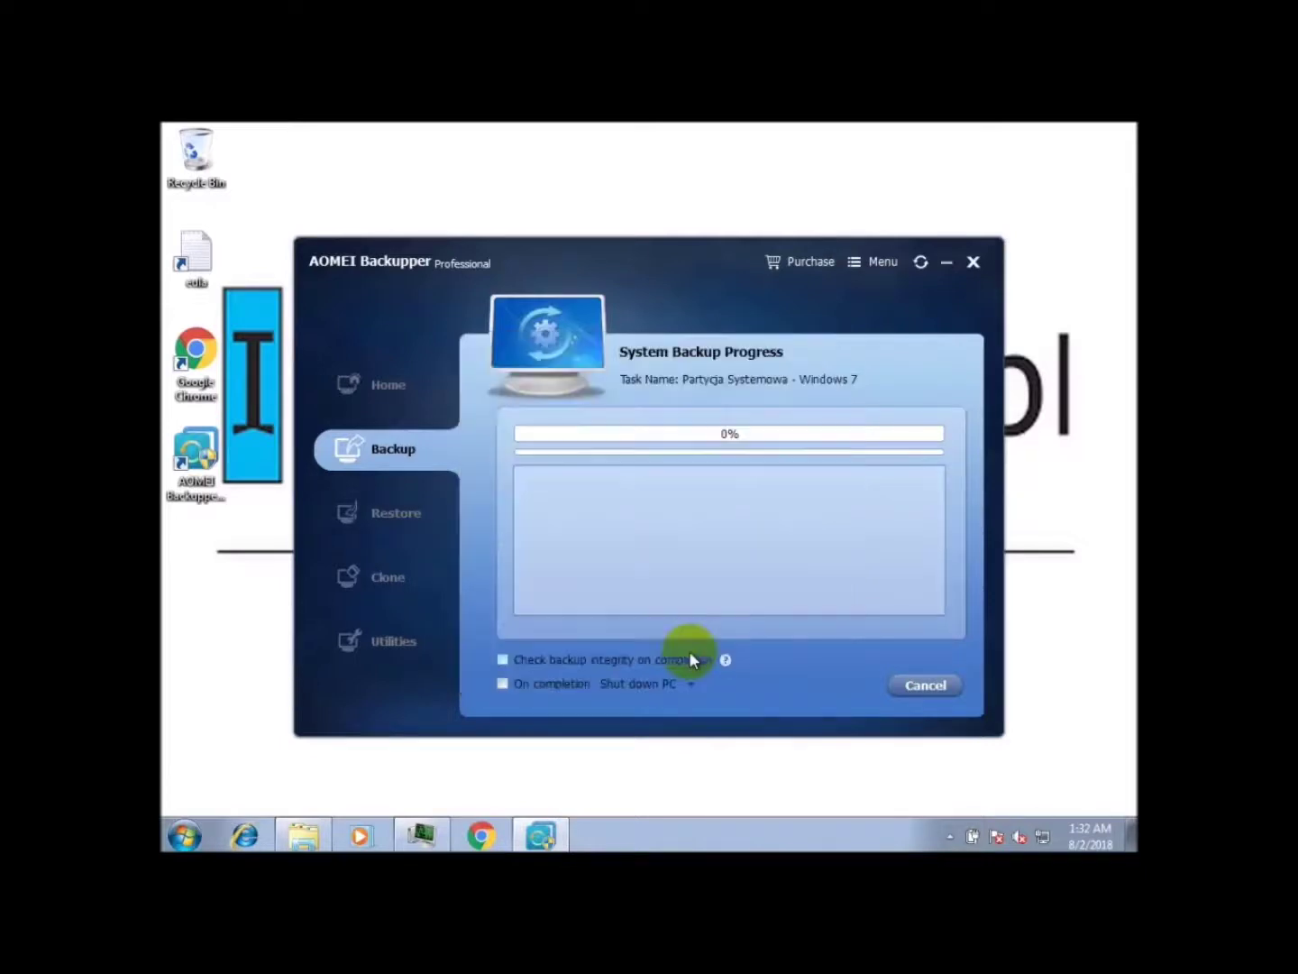
# Step: Tick 'Check backup integrity on completion' for the running system backup
pyautogui.click(502, 659)
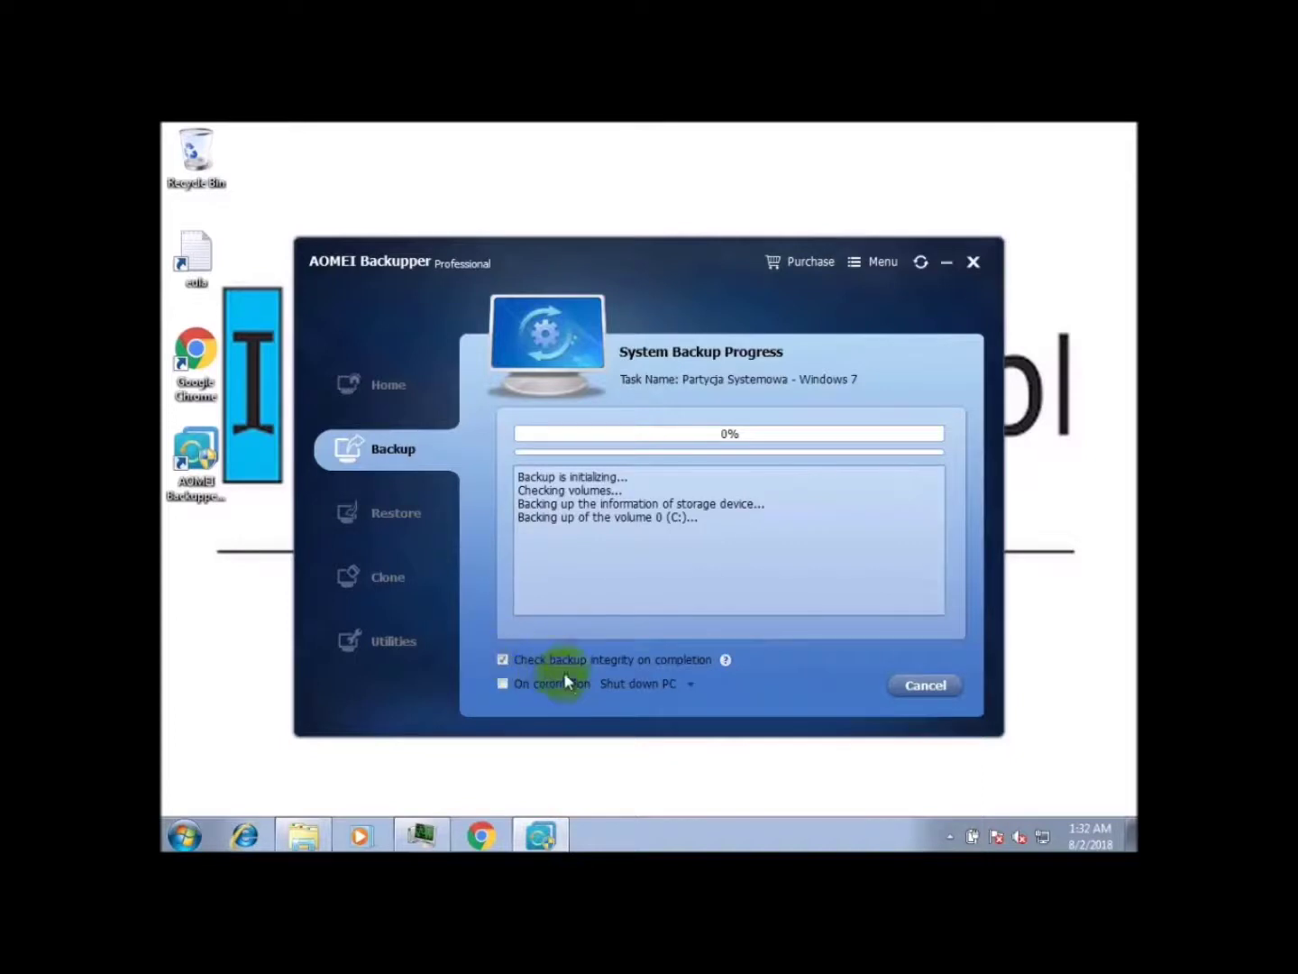
pyautogui.moveTo(727, 661)
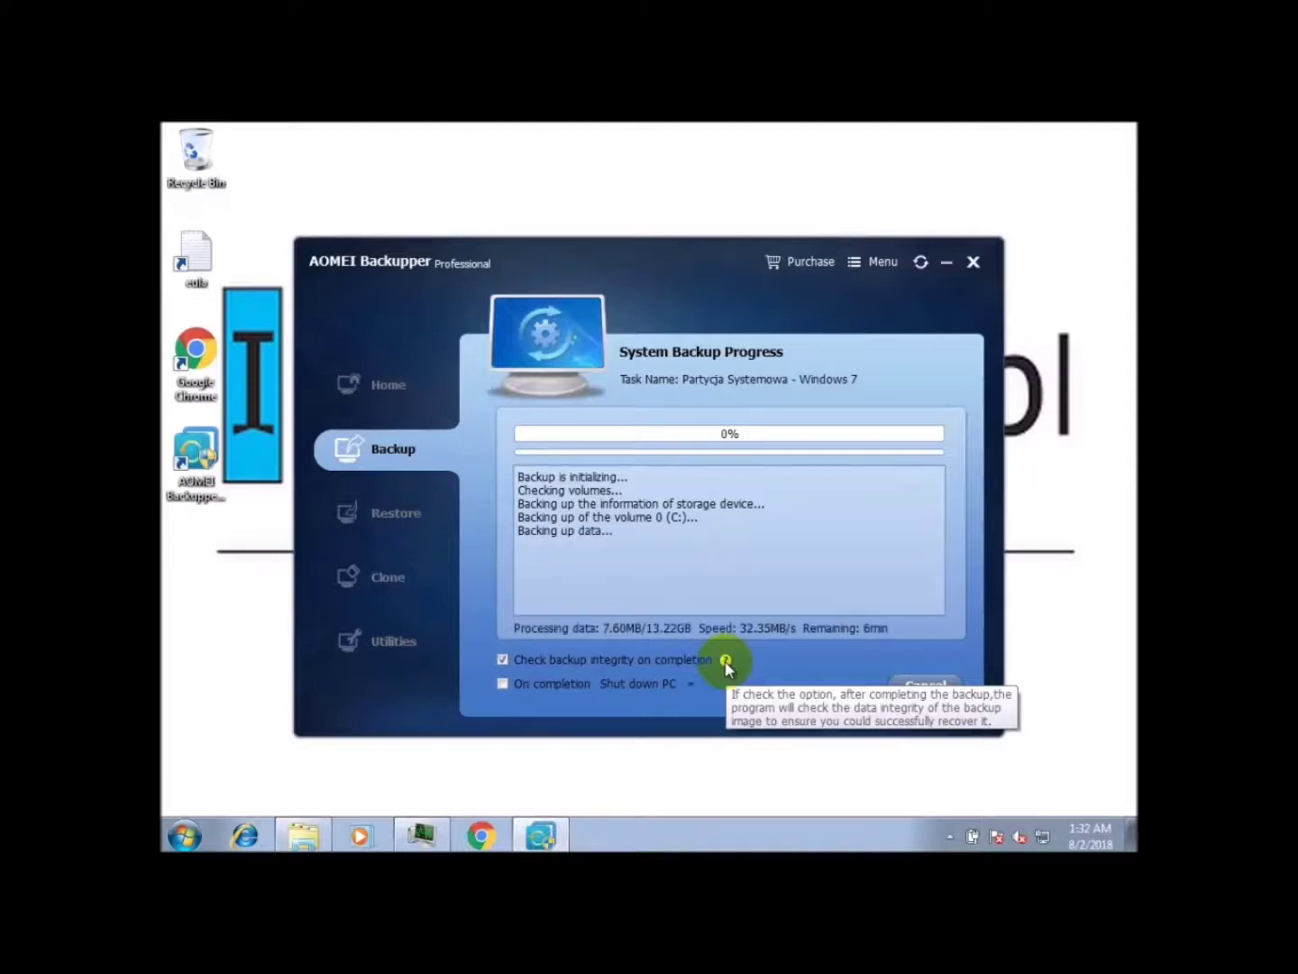
pyautogui.rightClick(710, 837)
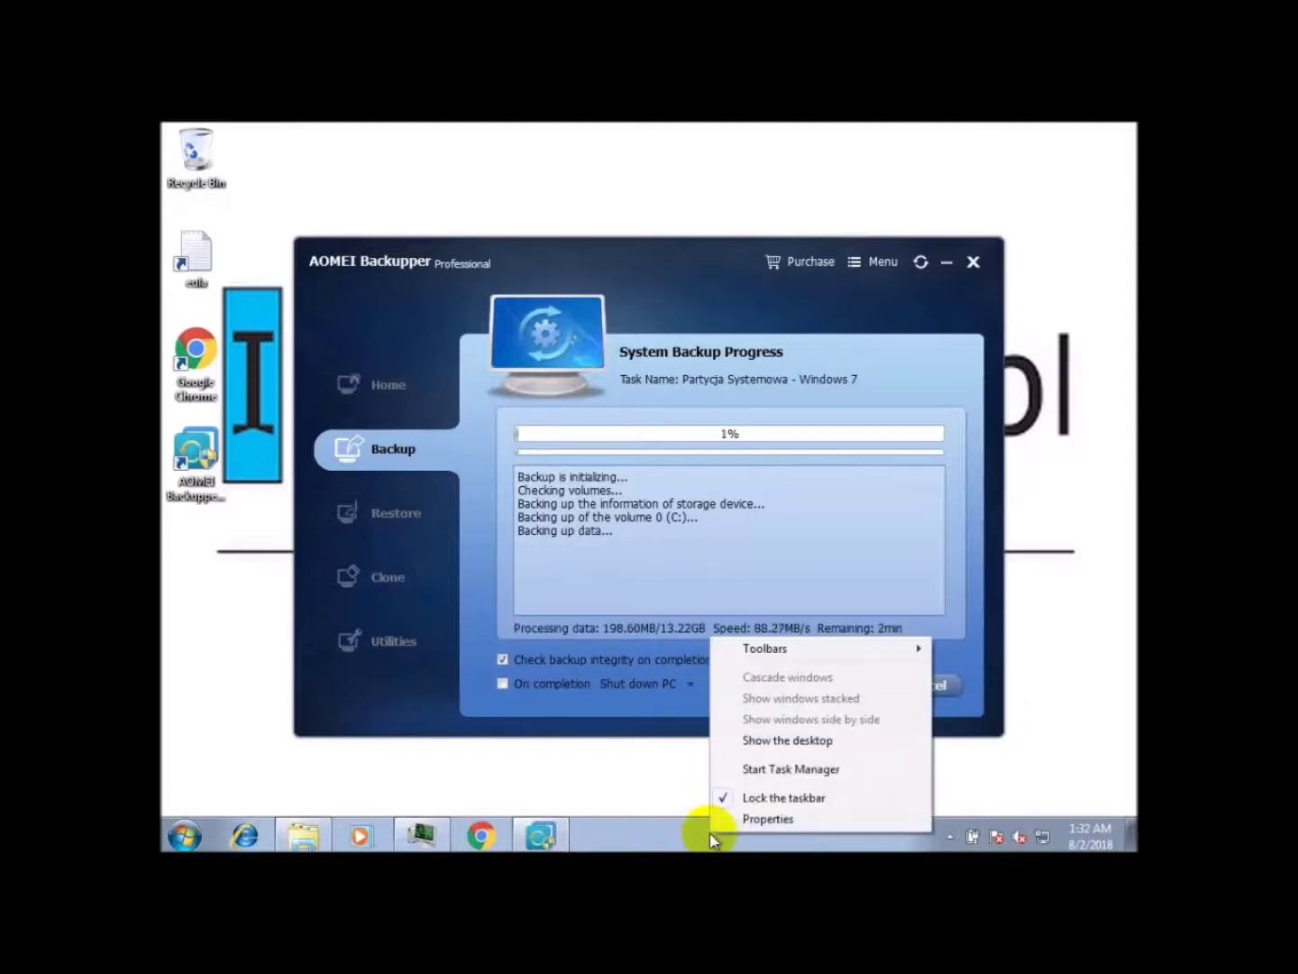
# Step: Start Task Manager and move it left to watch network use beside the backup progress
pyautogui.click(763, 775)
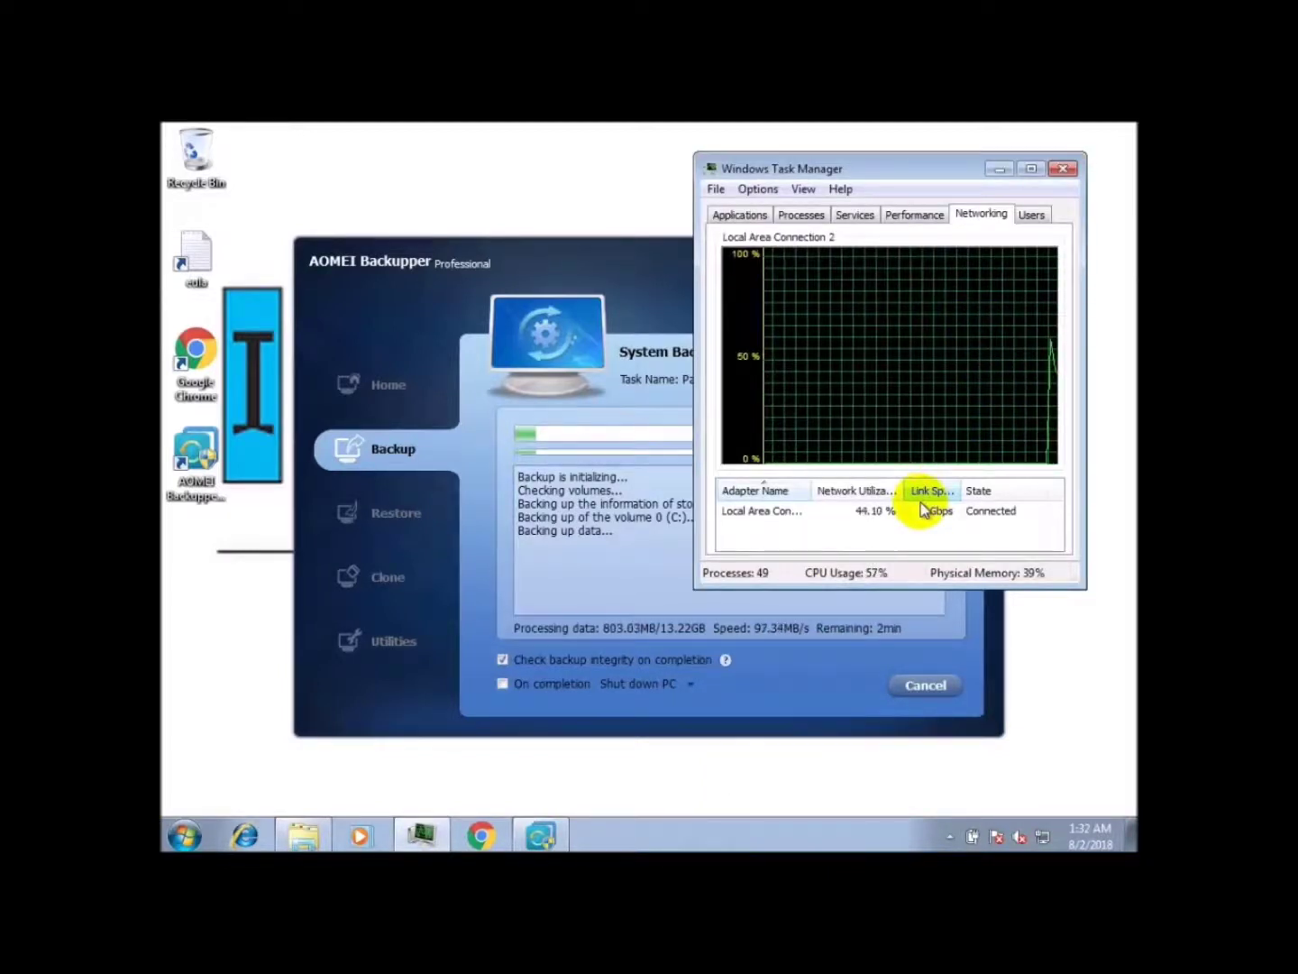
pyautogui.moveTo(888, 166); pyautogui.dragTo(303, 154)
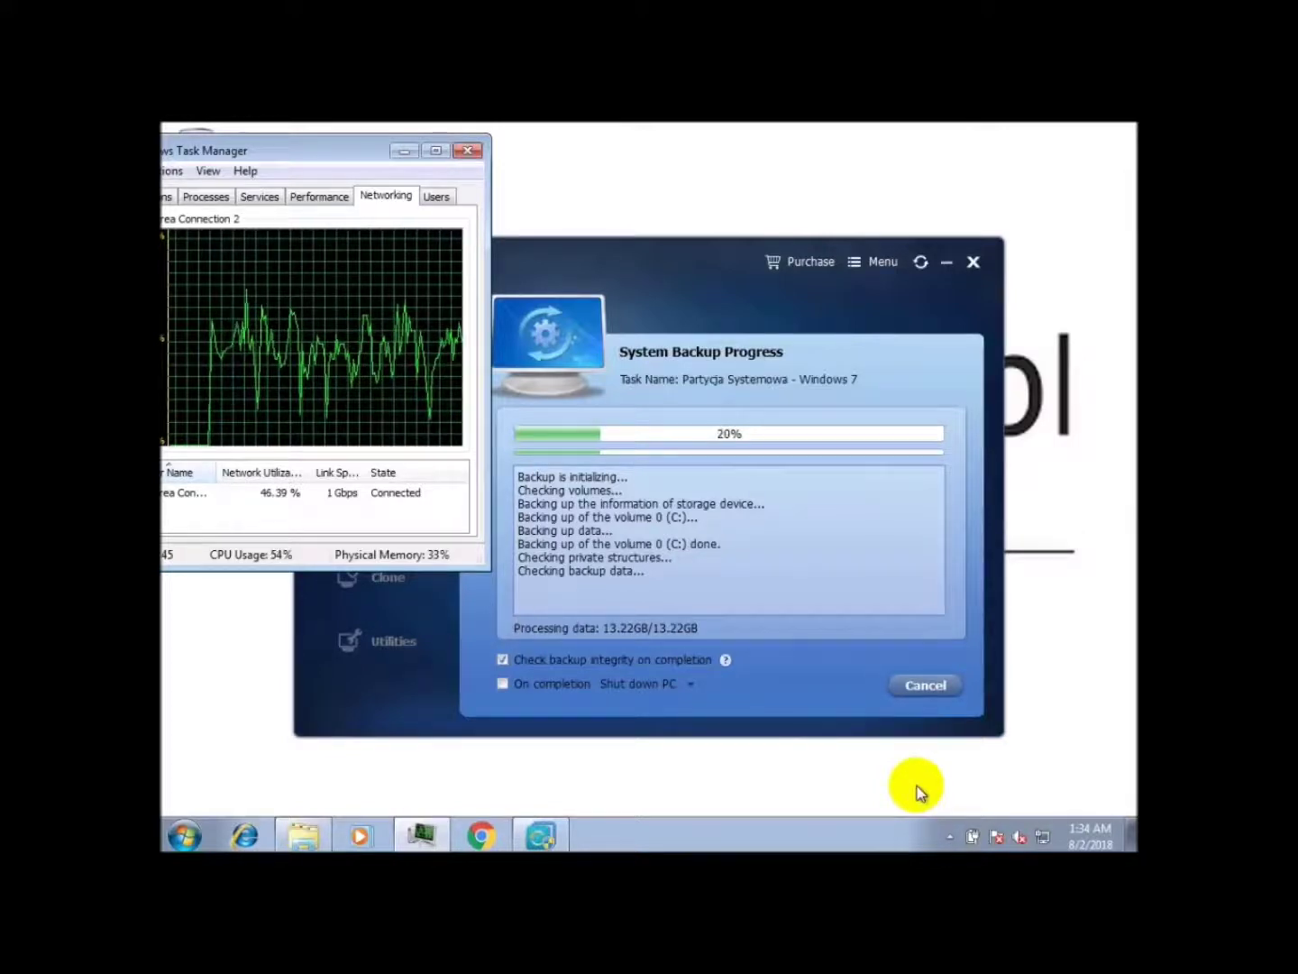
pyautogui.moveTo(304, 843)
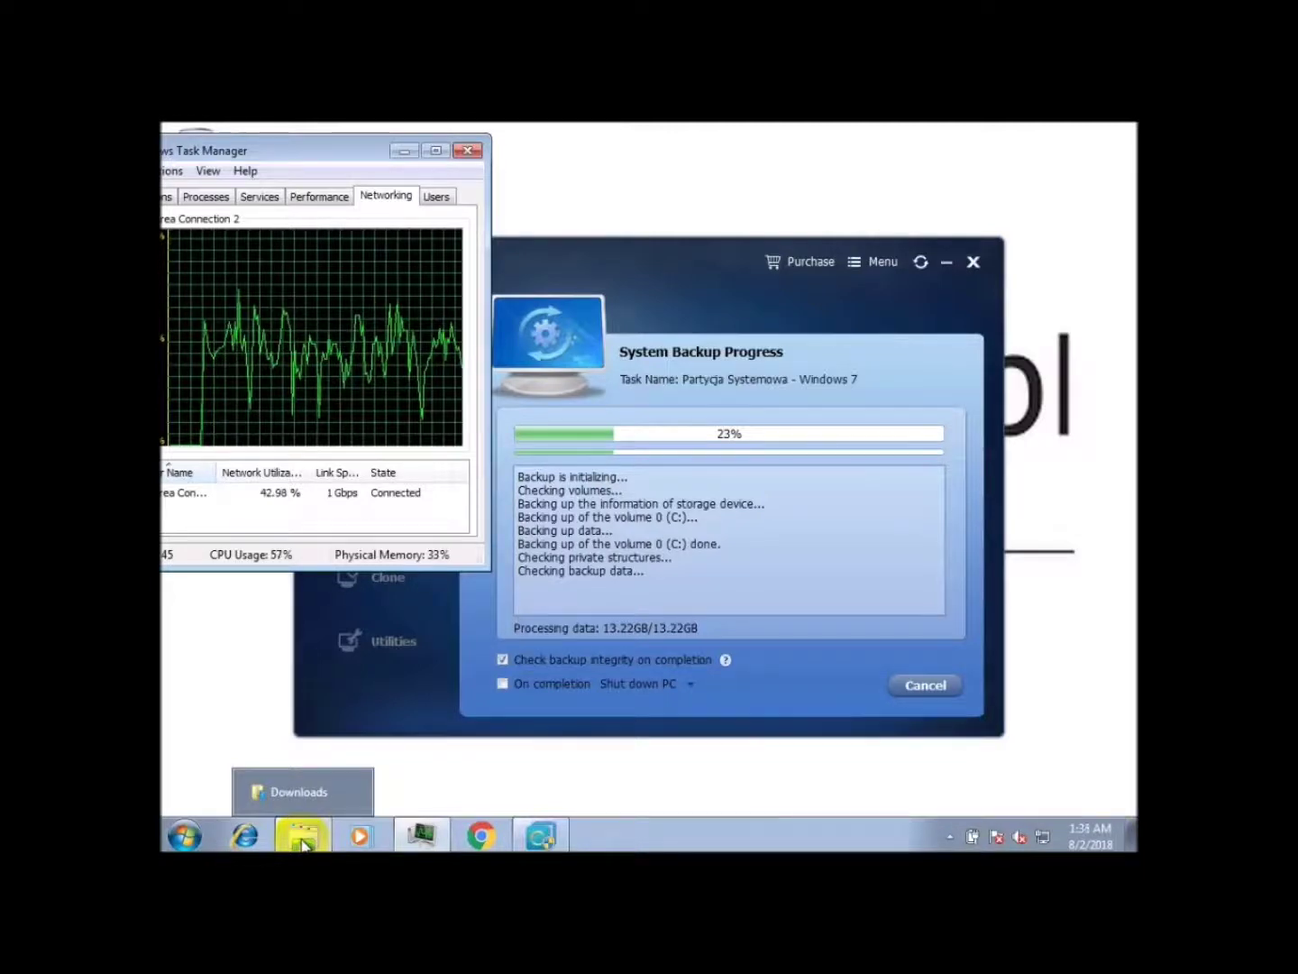
# Step: Browse a new Explorer window to the \\192.168.10.250\aomei share
pyautogui.rightClick(304, 843)
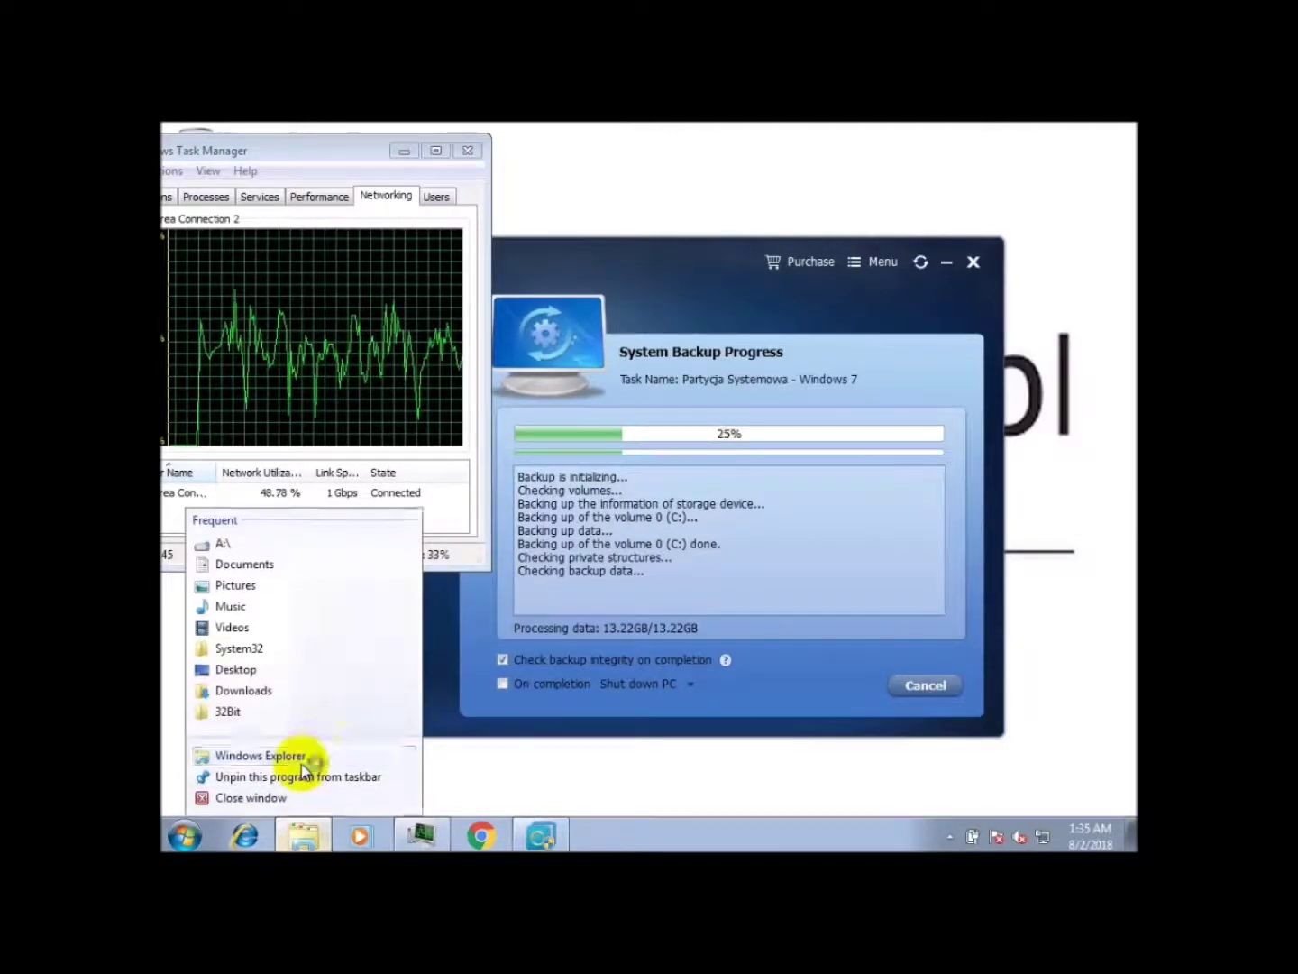
pyautogui.click(301, 764)
pyautogui.click(549, 289)
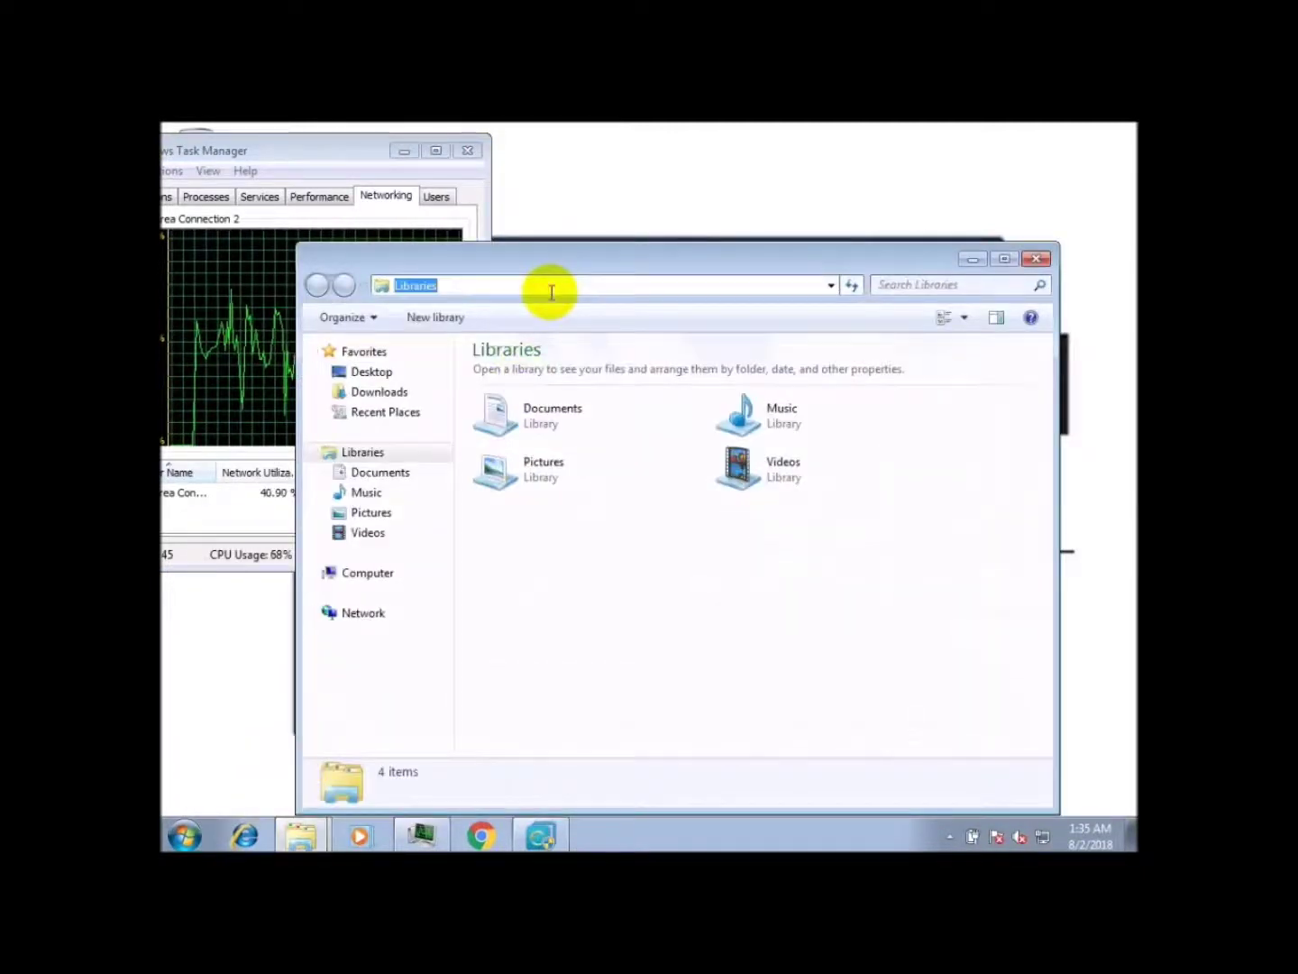
pyautogui.write('\\\\192')
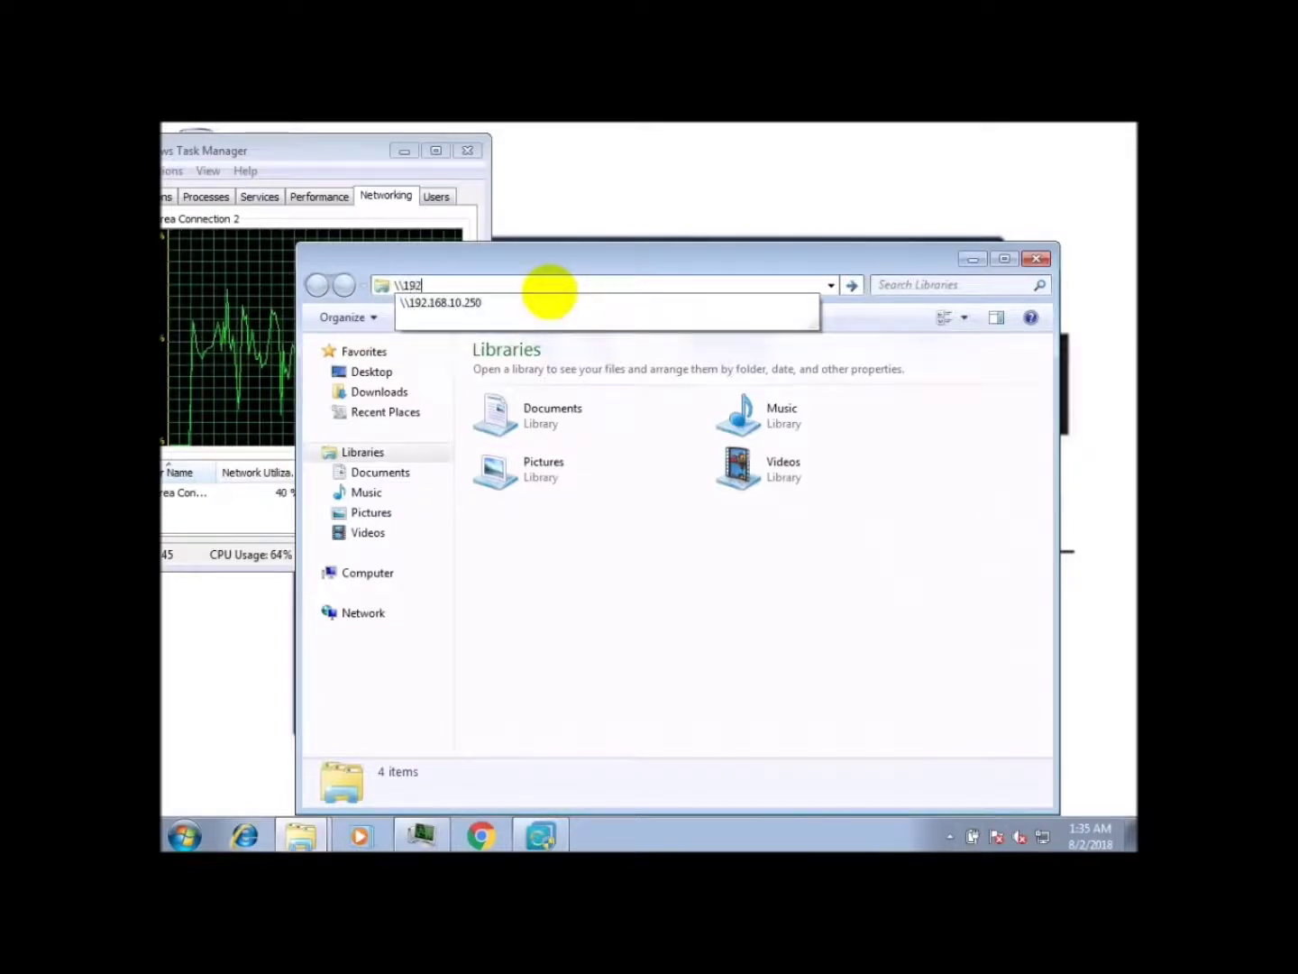
pyautogui.write('.168.')
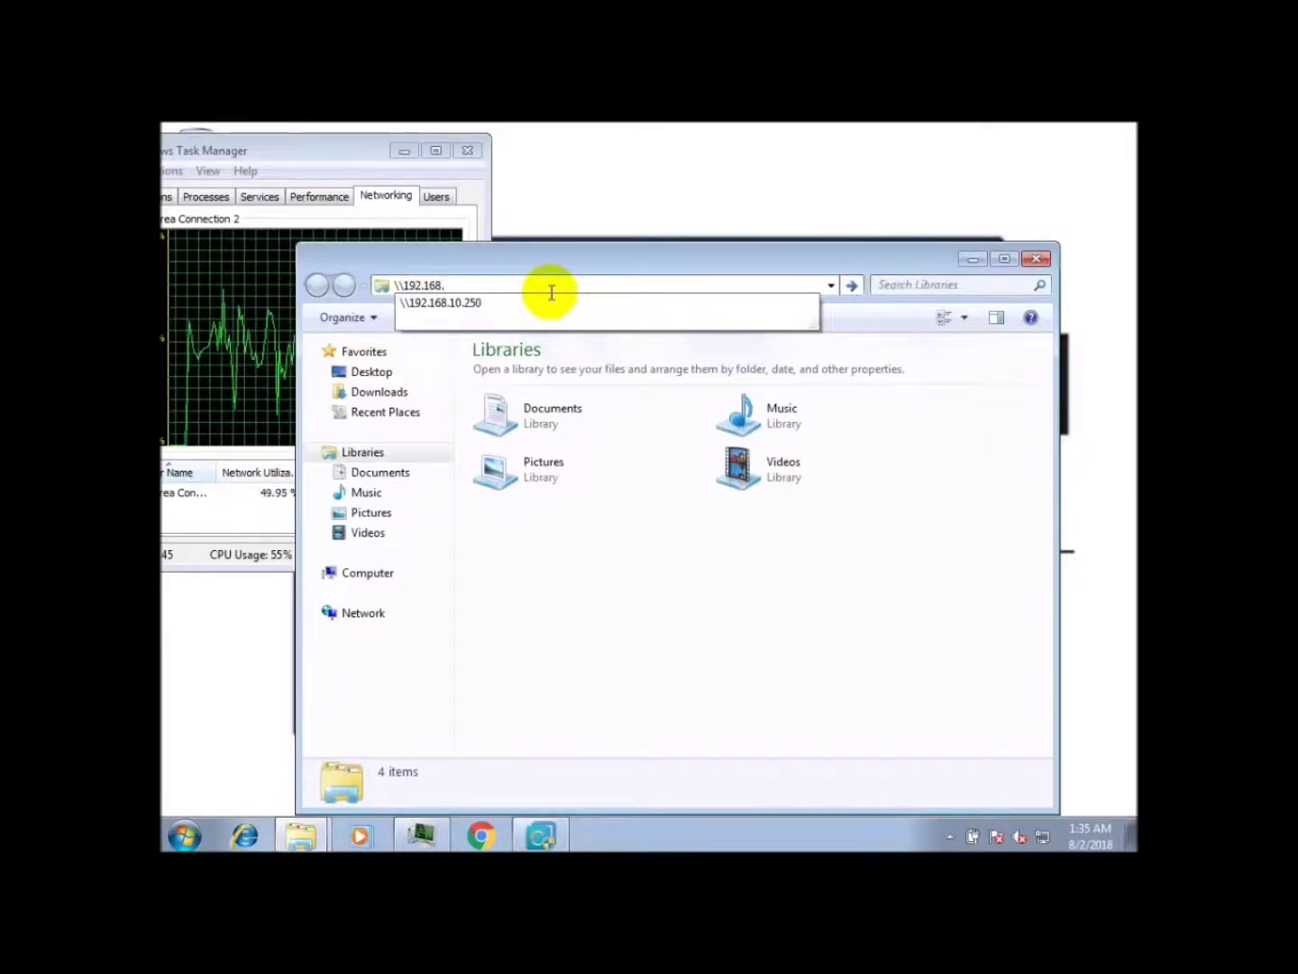
pyautogui.press('Down')
pyautogui.press('Return')
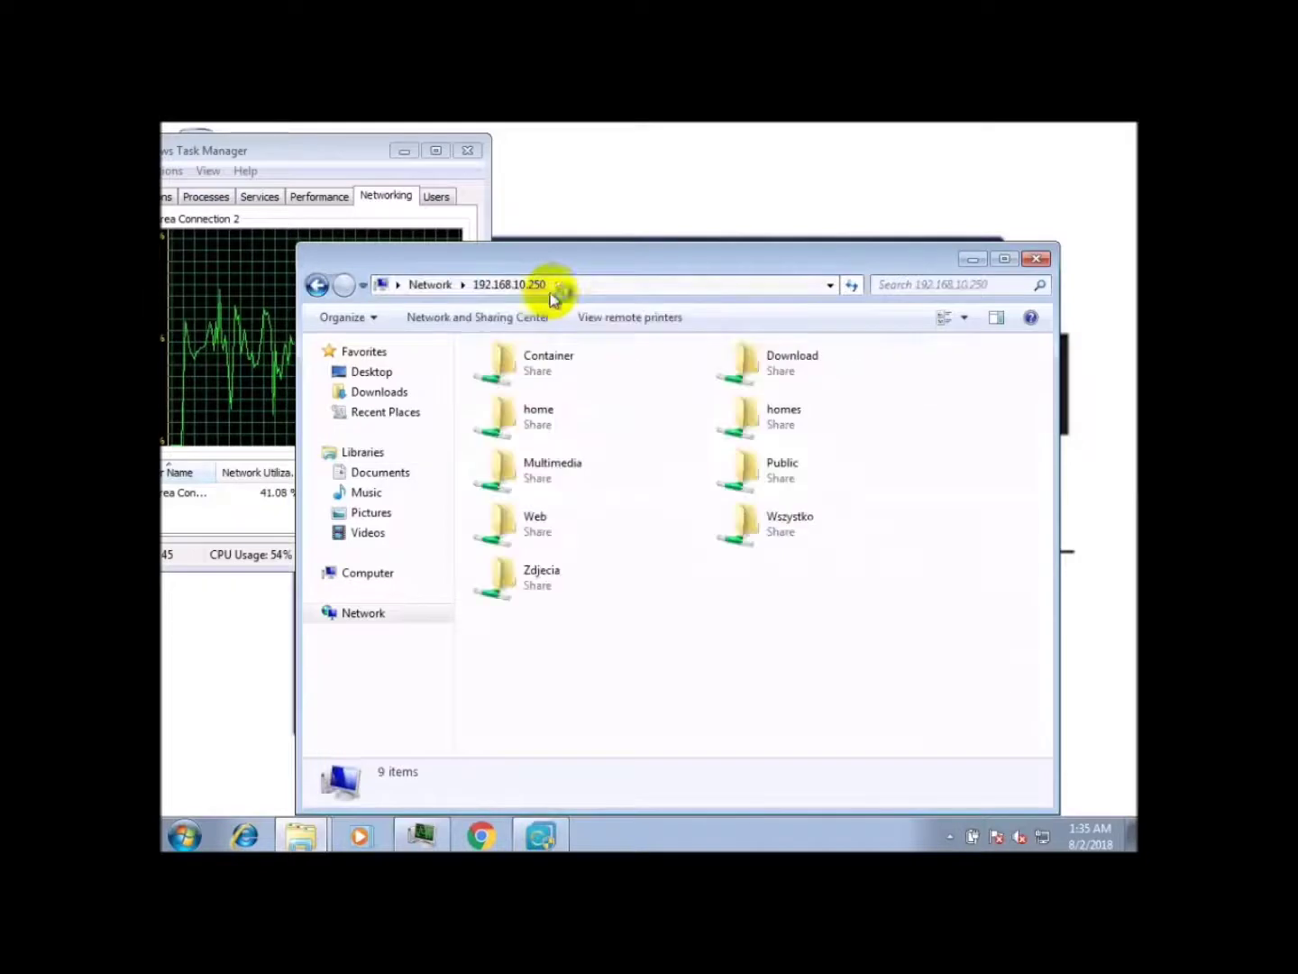
pyautogui.click(586, 287)
pyautogui.click(588, 283)
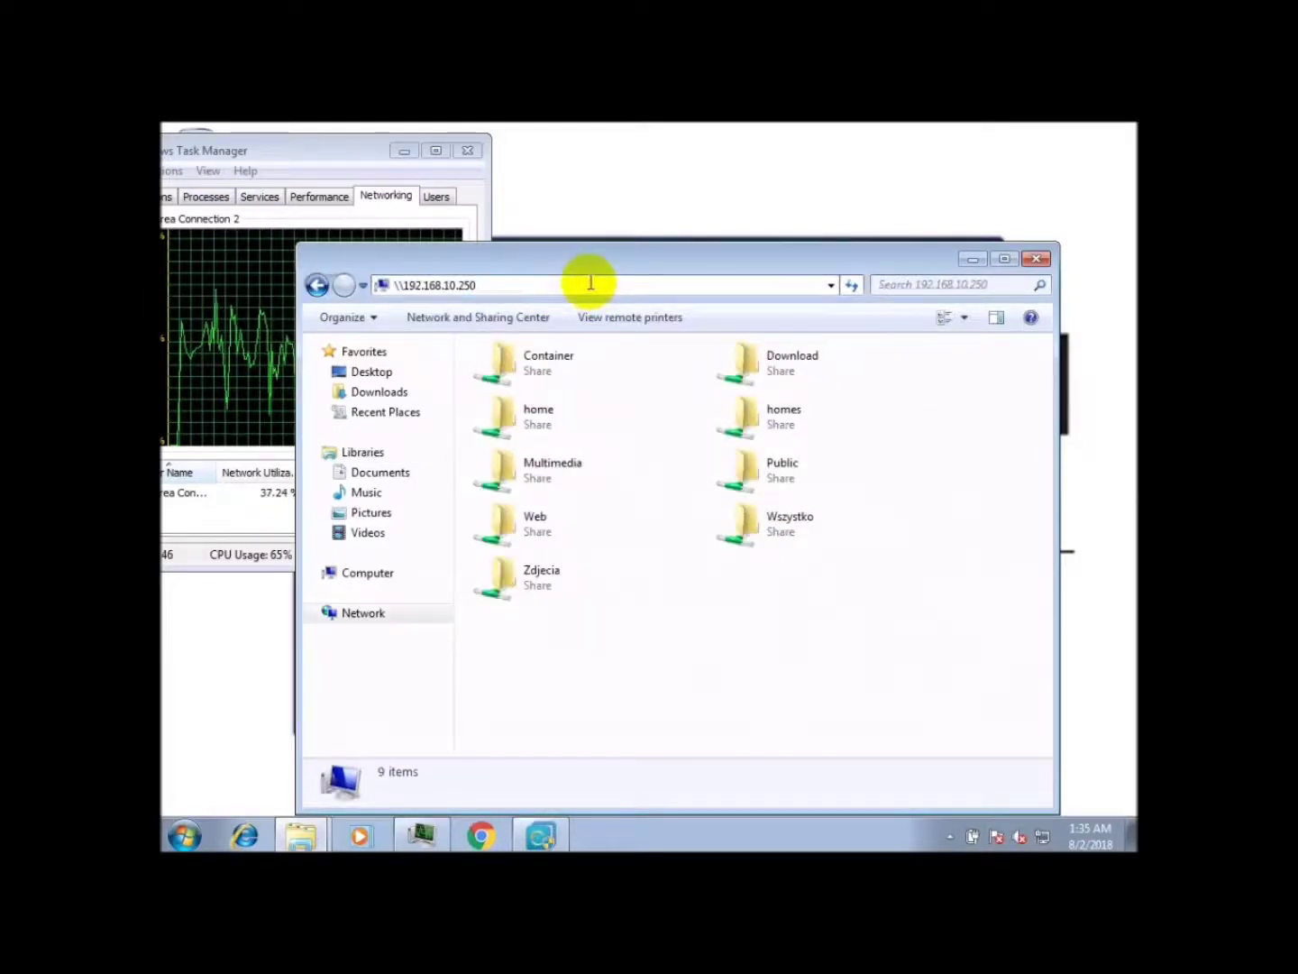
pyautogui.write('\\aomei')
pyautogui.press('Return')
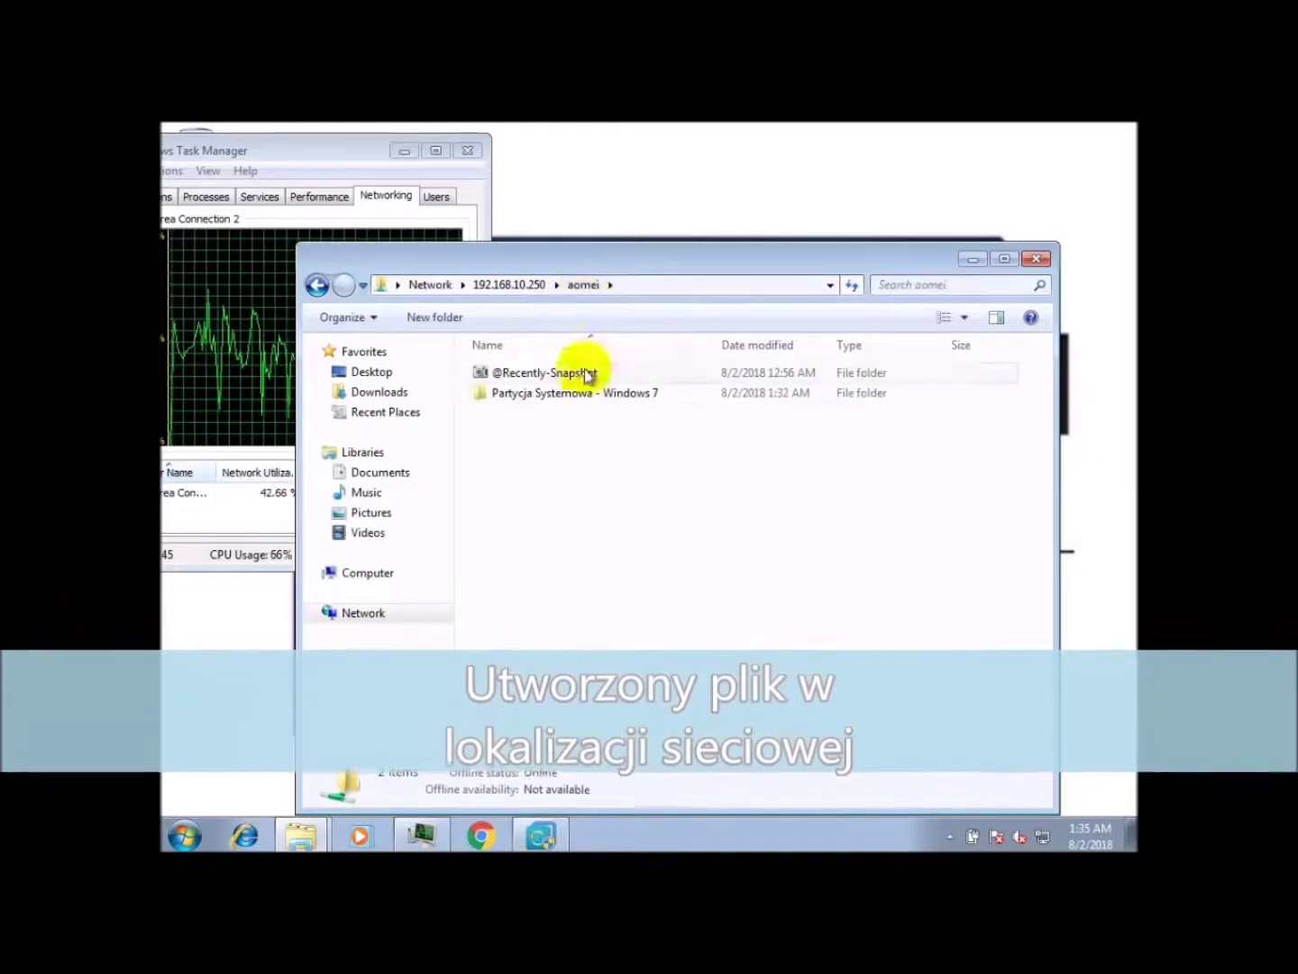
# Step: Inspect the .adi image in the Partycja Systemowa - Windows 7 folder, then minimize Explorer
pyautogui.click(574, 402)
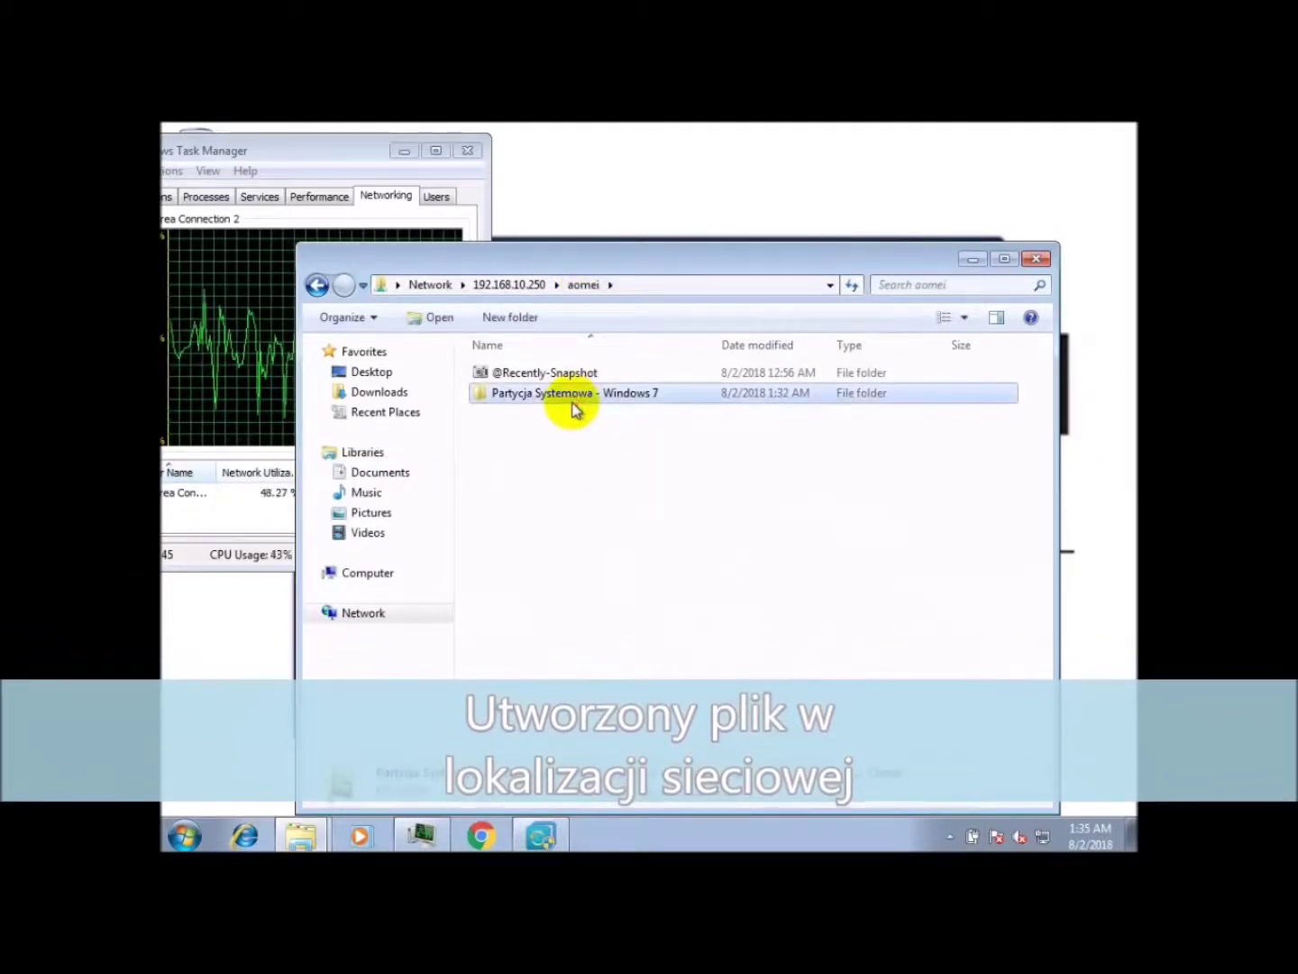
pyautogui.doubleClick(562, 396)
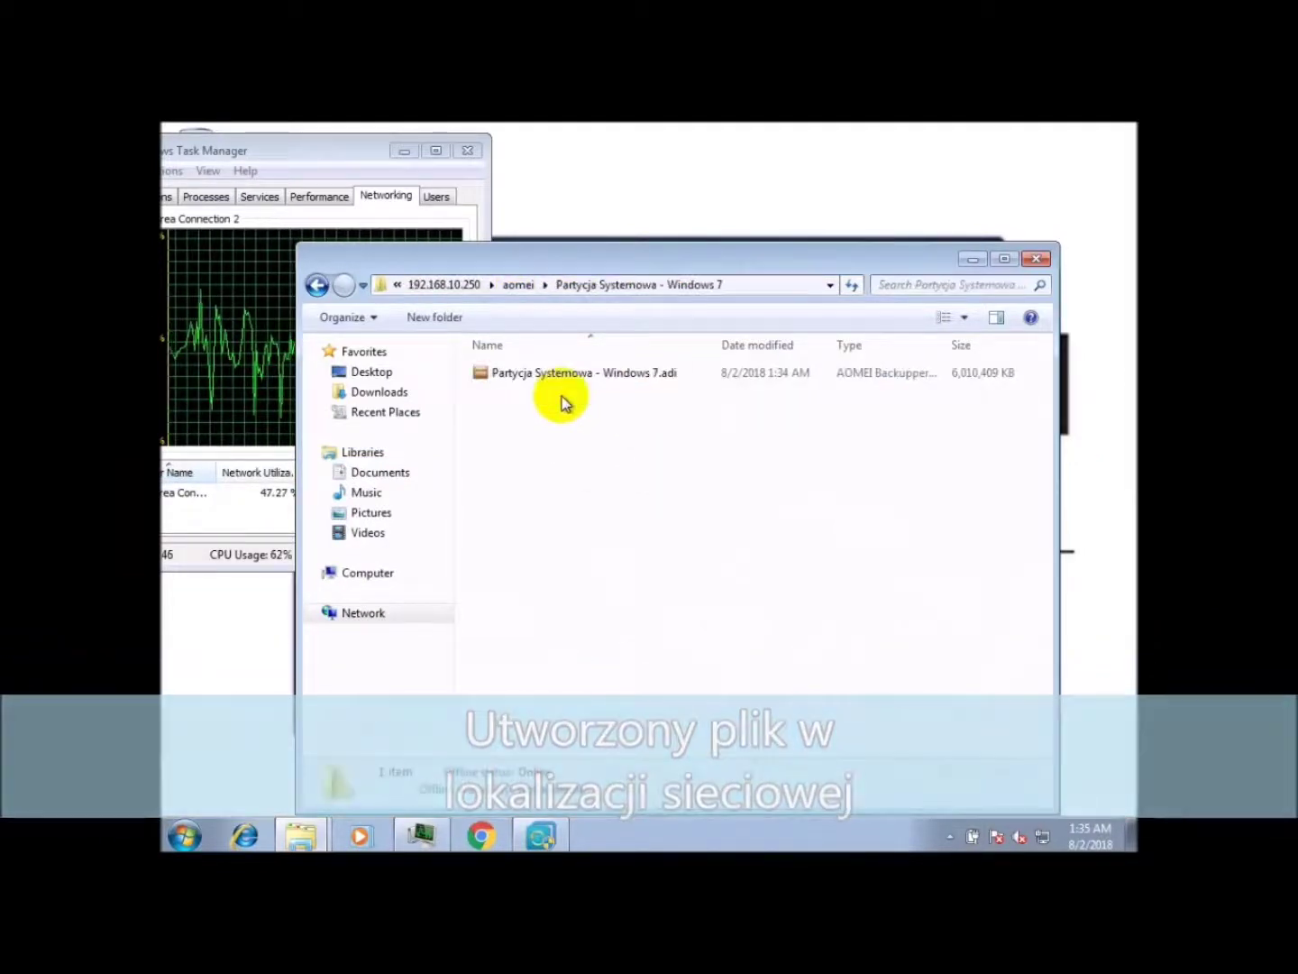
pyautogui.click(645, 377)
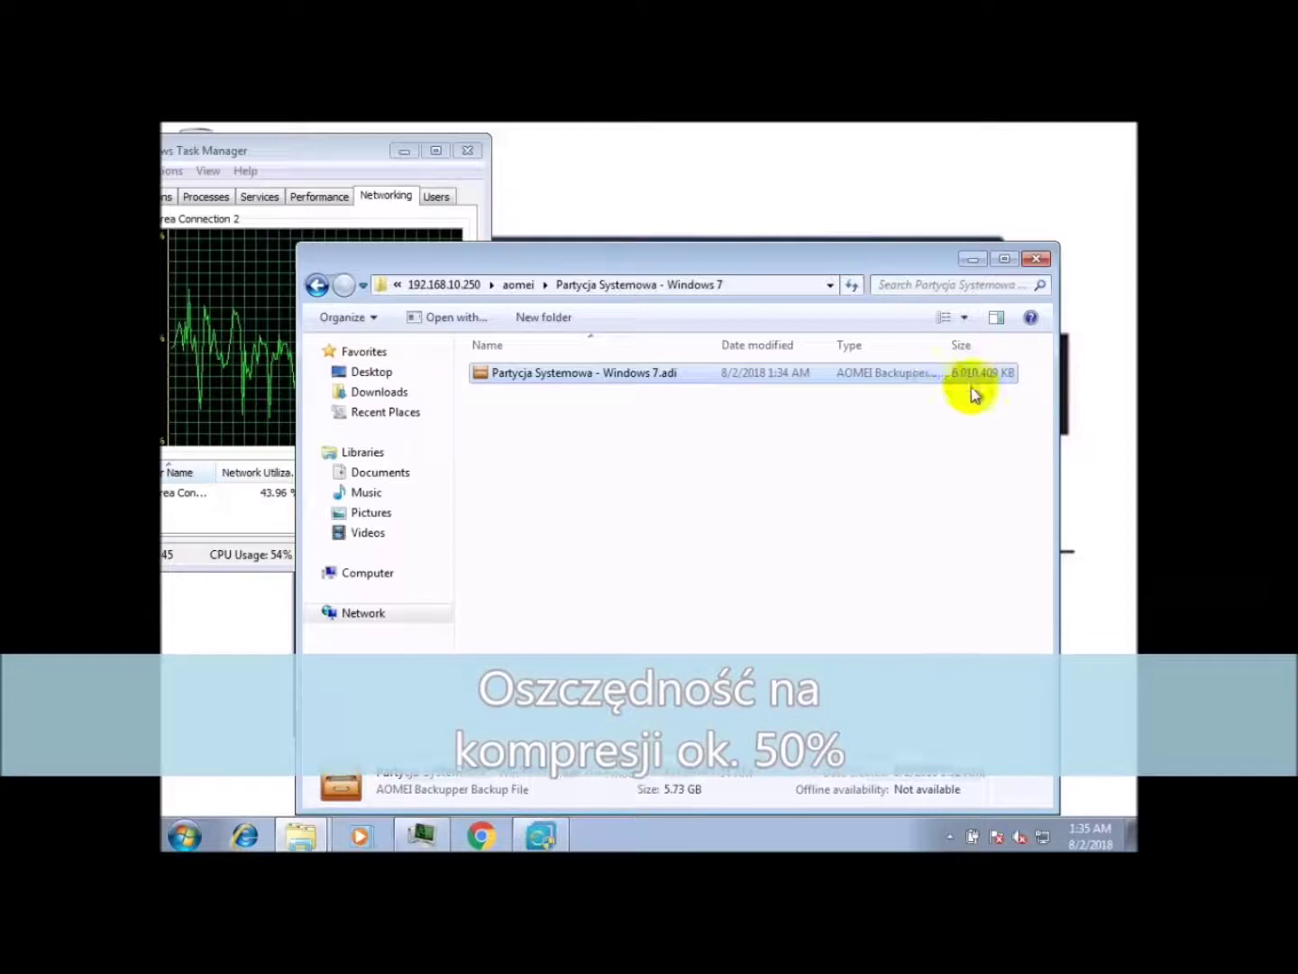
pyautogui.click(974, 393)
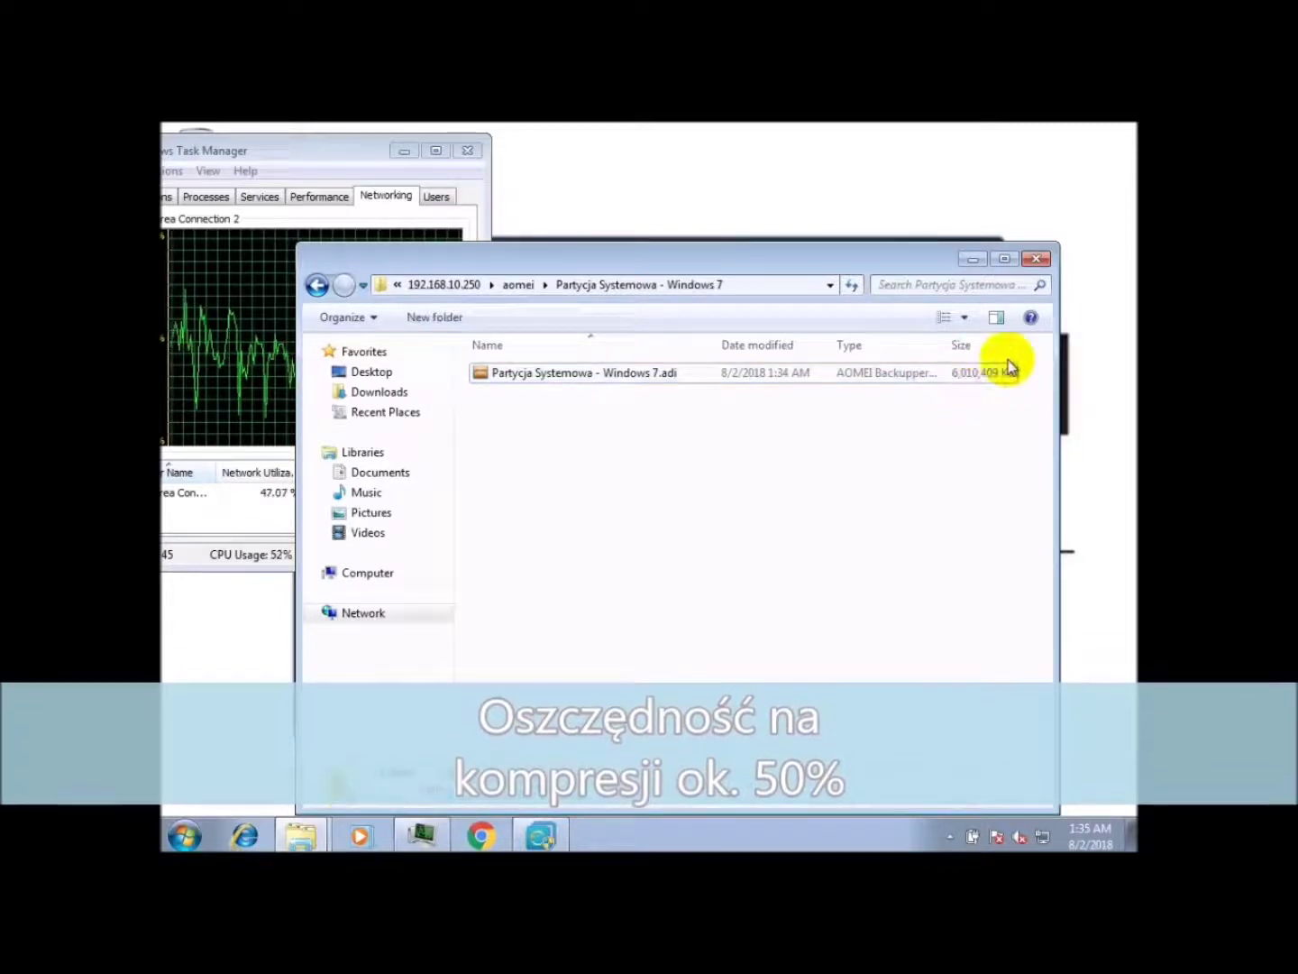
pyautogui.click(971, 262)
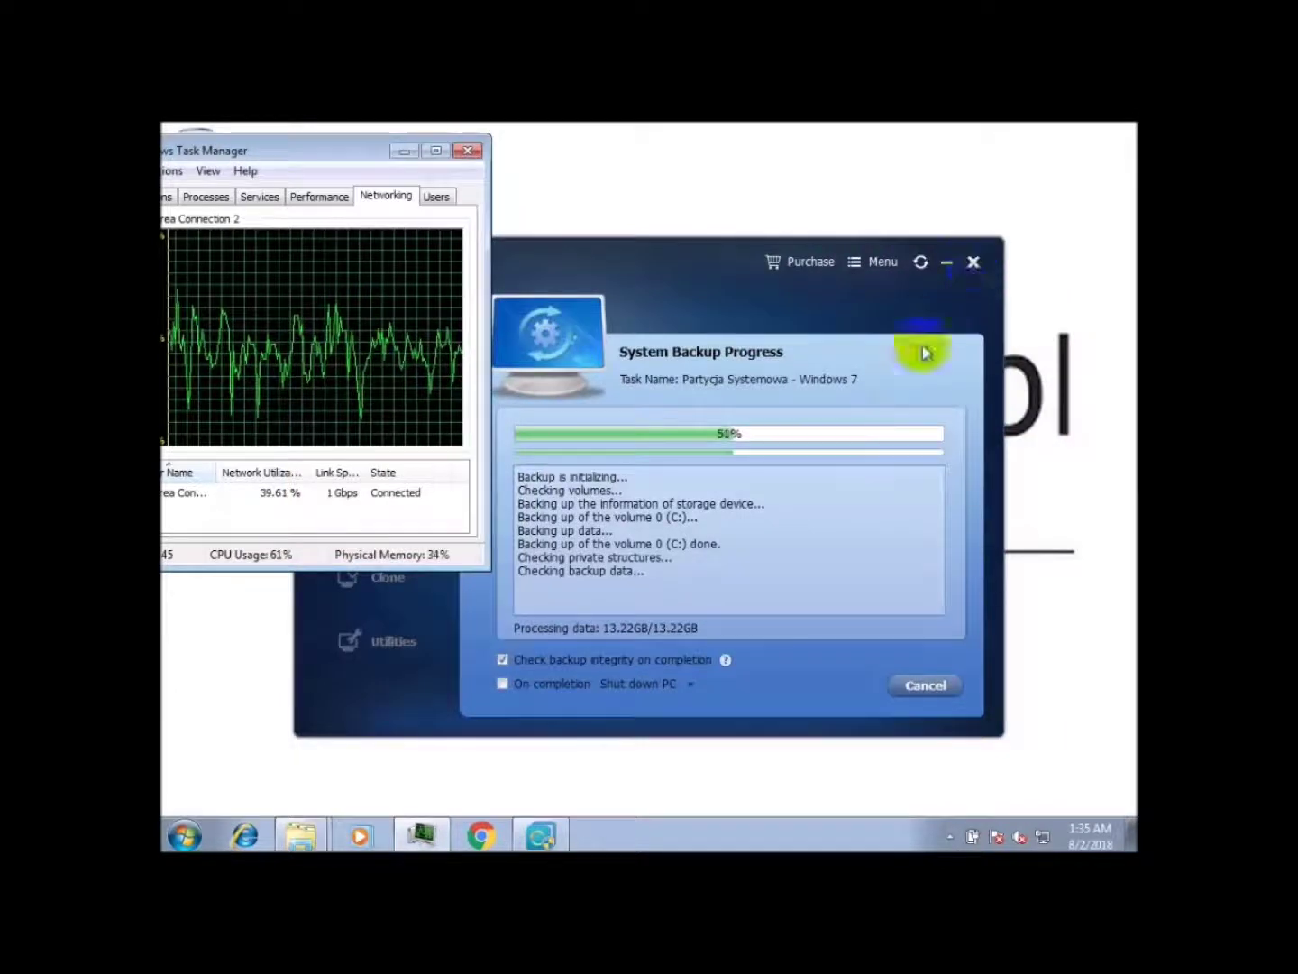
# Step: Watch the NAS system backup reach 100% with the image reported valid, then return to Task Manager
pyautogui.click(631, 642)
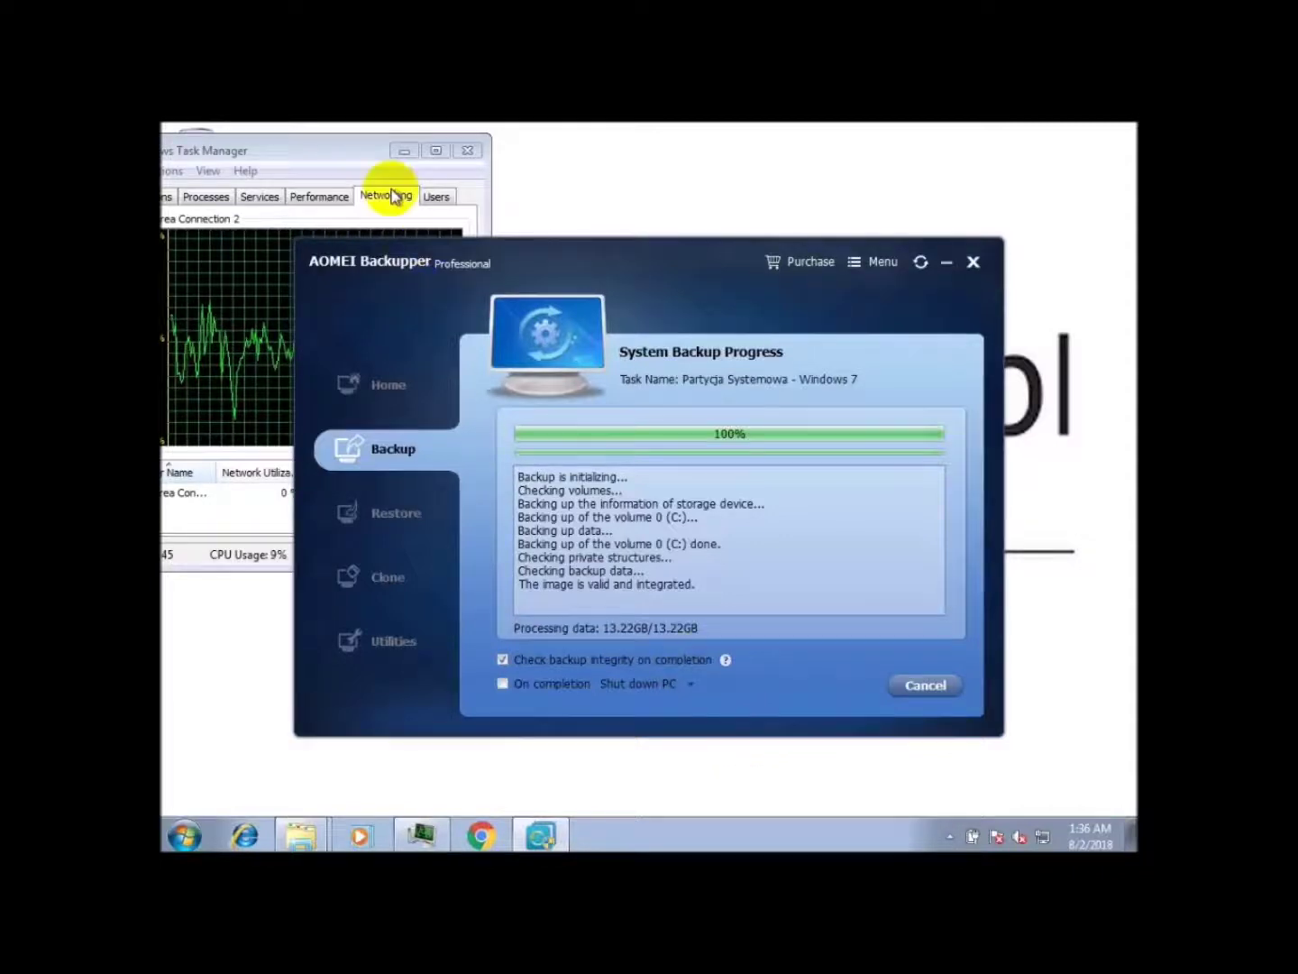
pyautogui.click(340, 159)
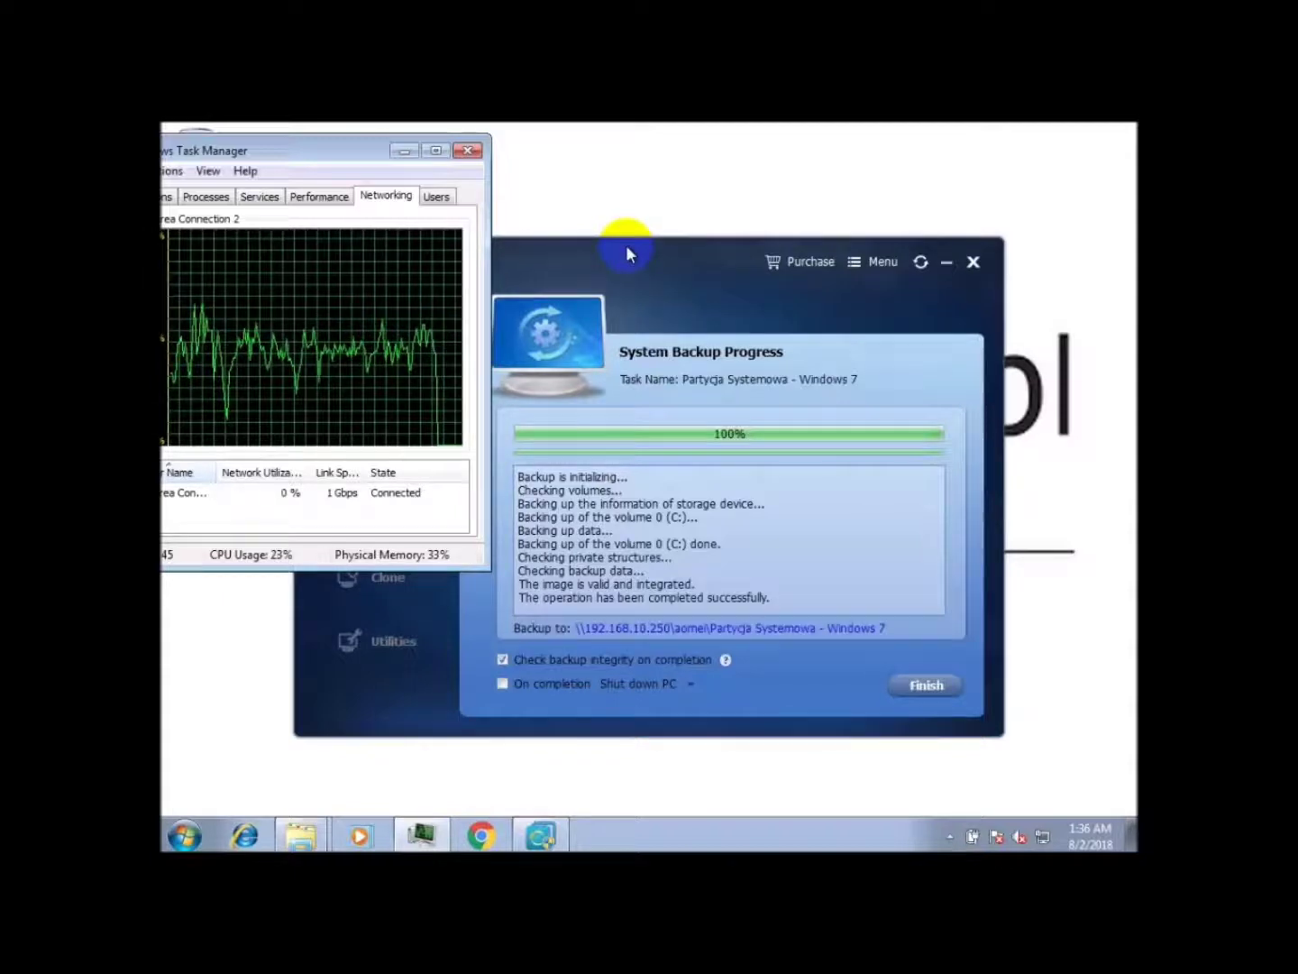
# Step: Finish the completed backup so 'Partycja Systemowa - Windows 7' is listed, and minimize AOMEI Backupper
pyautogui.click(405, 151)
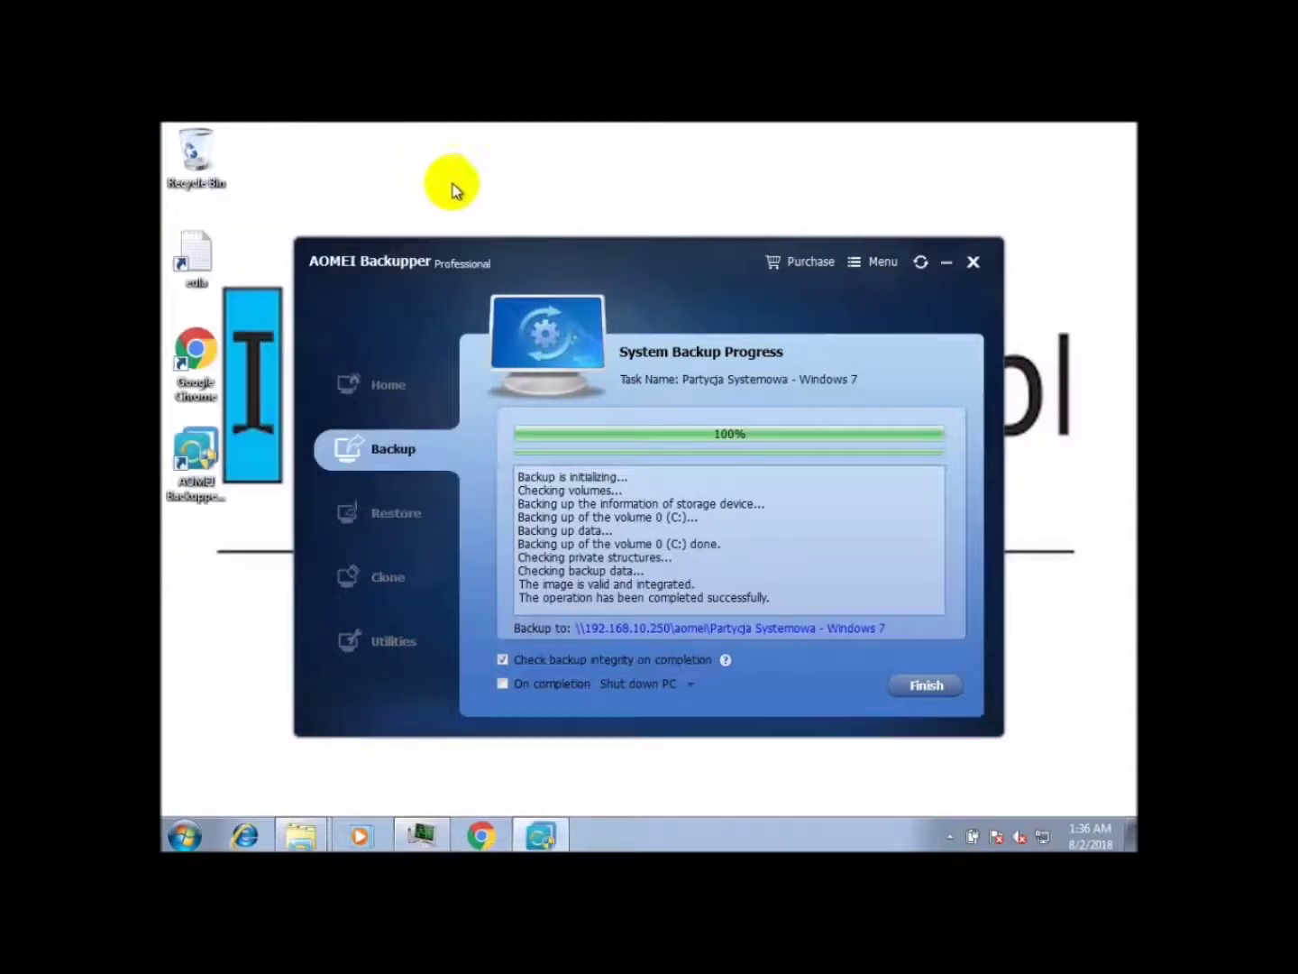
pyautogui.click(946, 687)
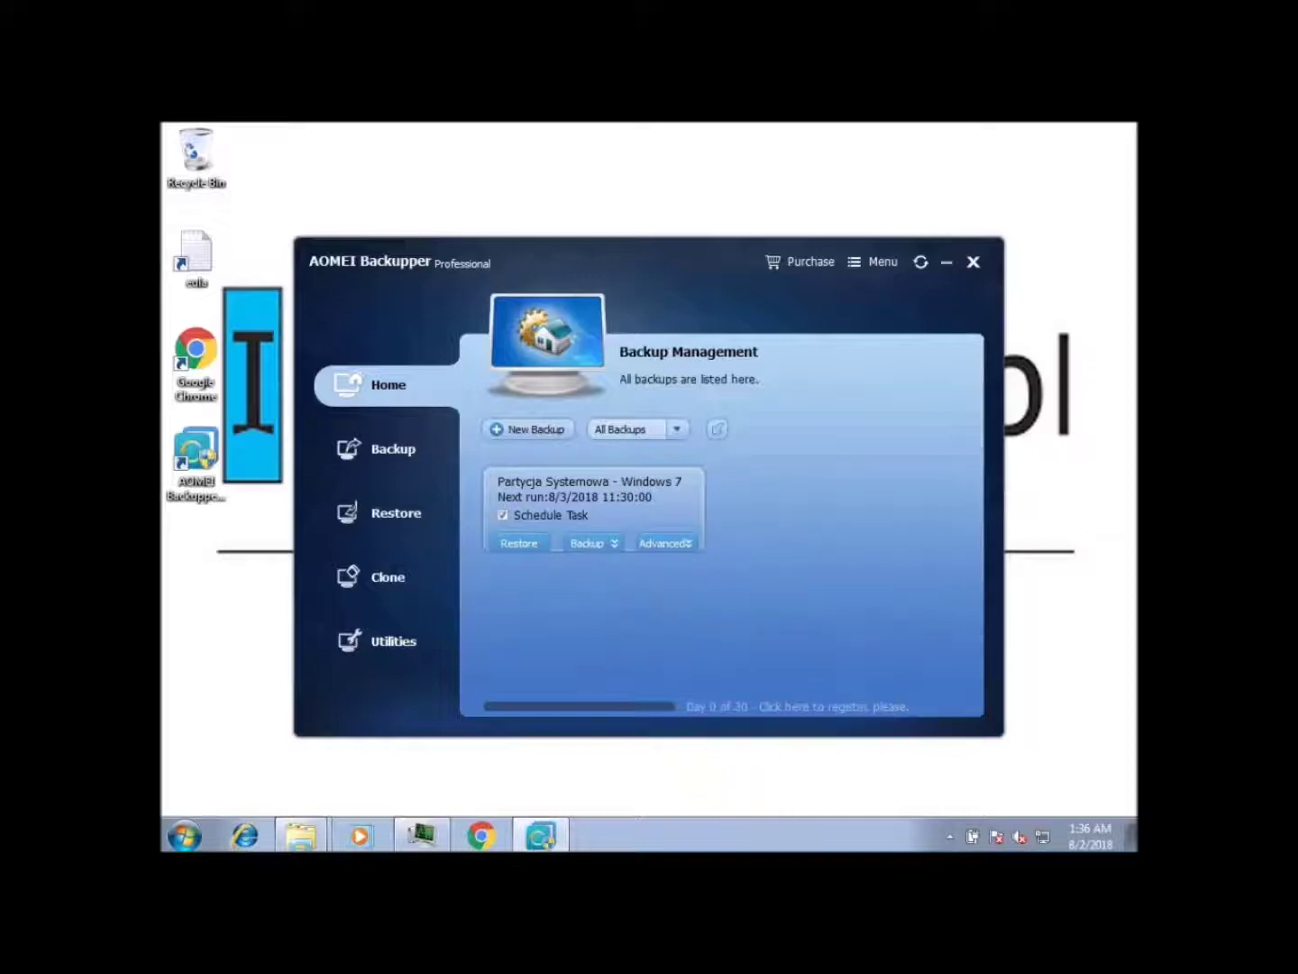
pyautogui.click(945, 264)
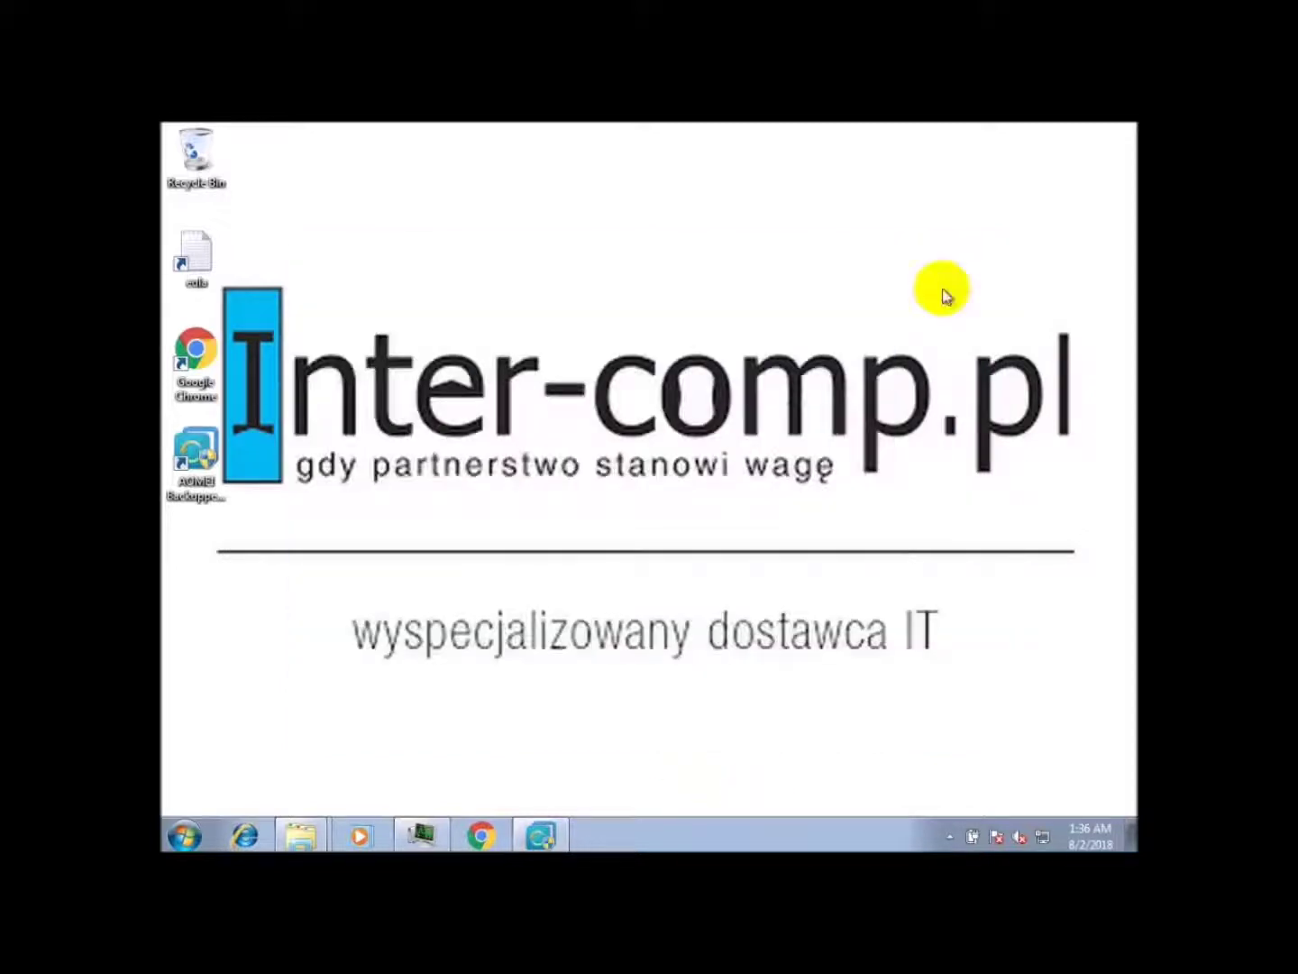